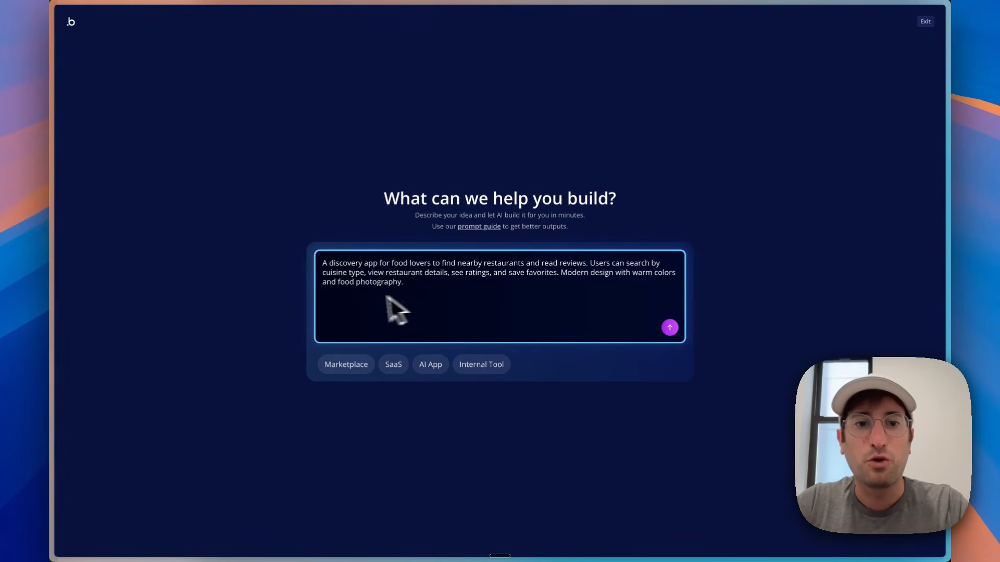
Step: Submit the restaurant discovery app idea and refine its blueprint with "Make sure user reviews can include photos the user uploads"
click(670, 328)
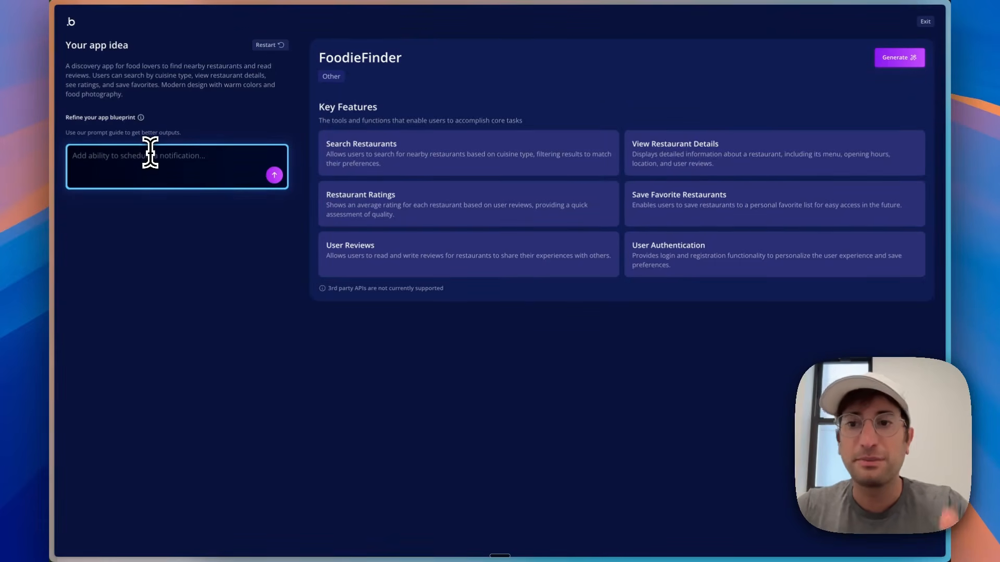
text(Make sure user )
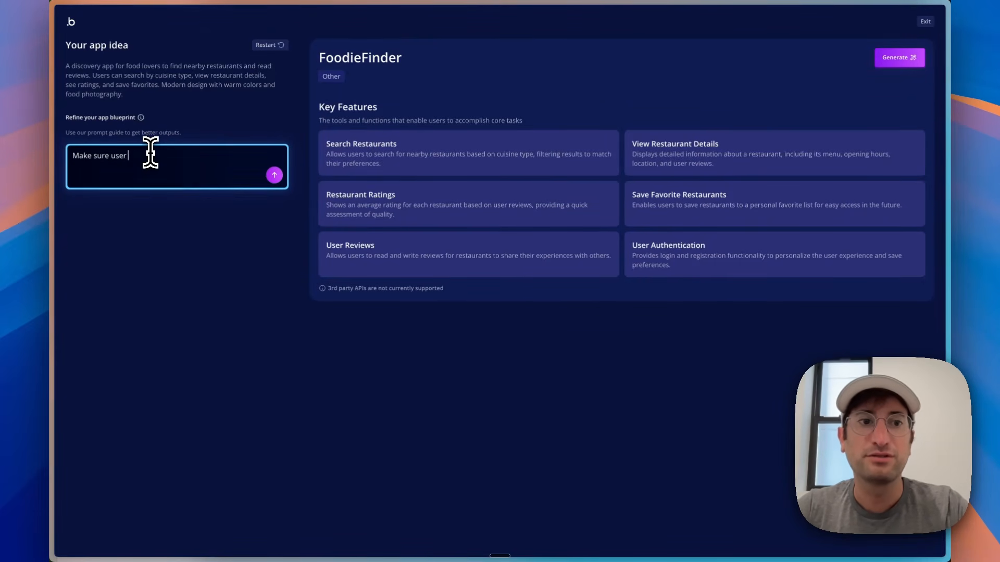
text(reviews can include phot)
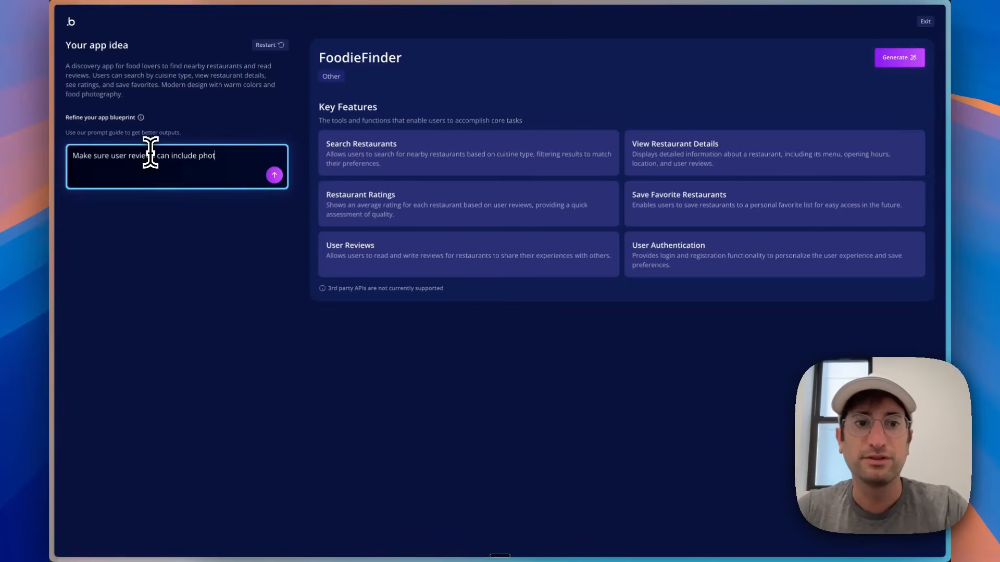
text(os the user uploads)
click(274, 175)
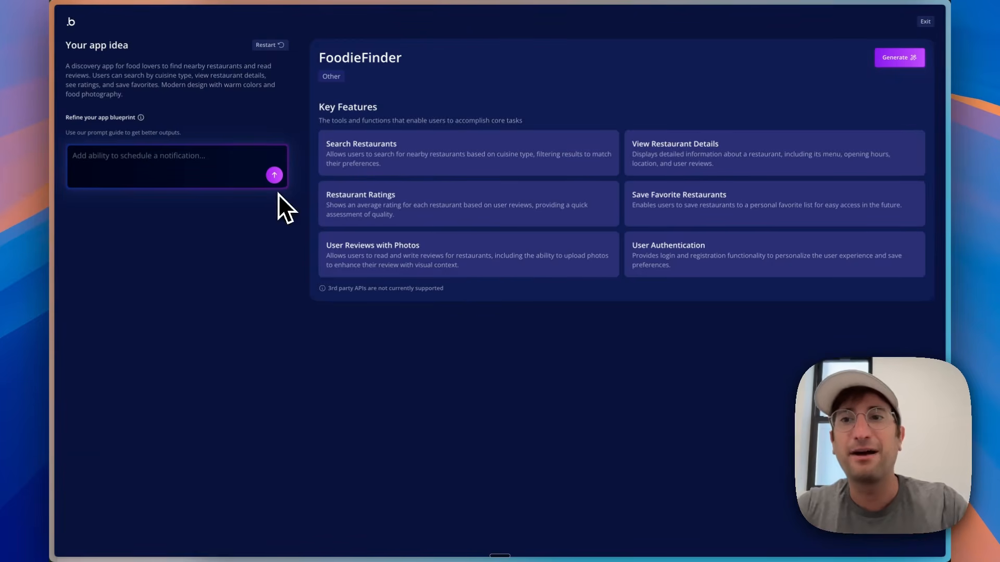
Step: Check the User Reviews with Photos feature and generate the FoodieFinder app from the blueprint
drag(332, 249, 418, 248)
click(405, 245)
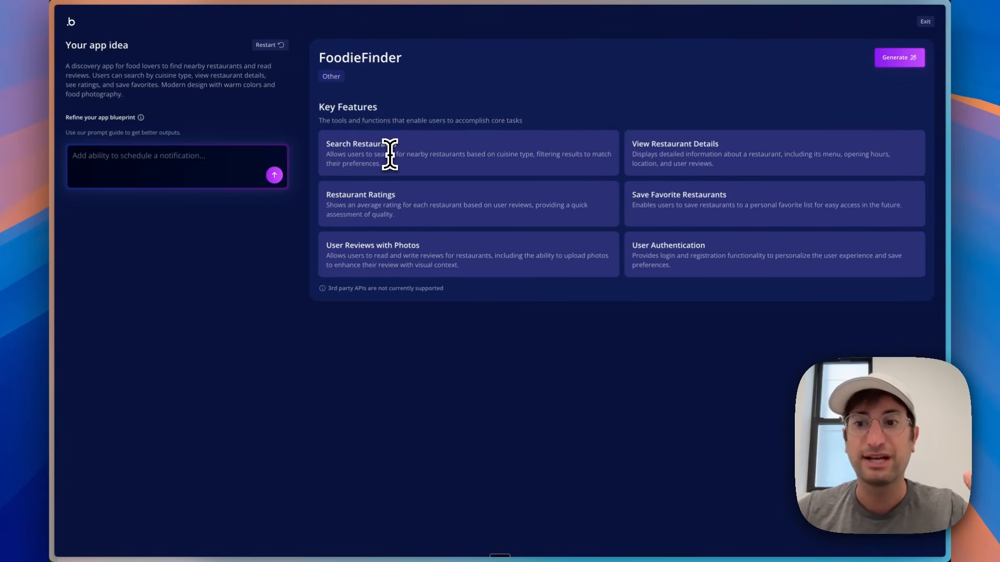
click(902, 61)
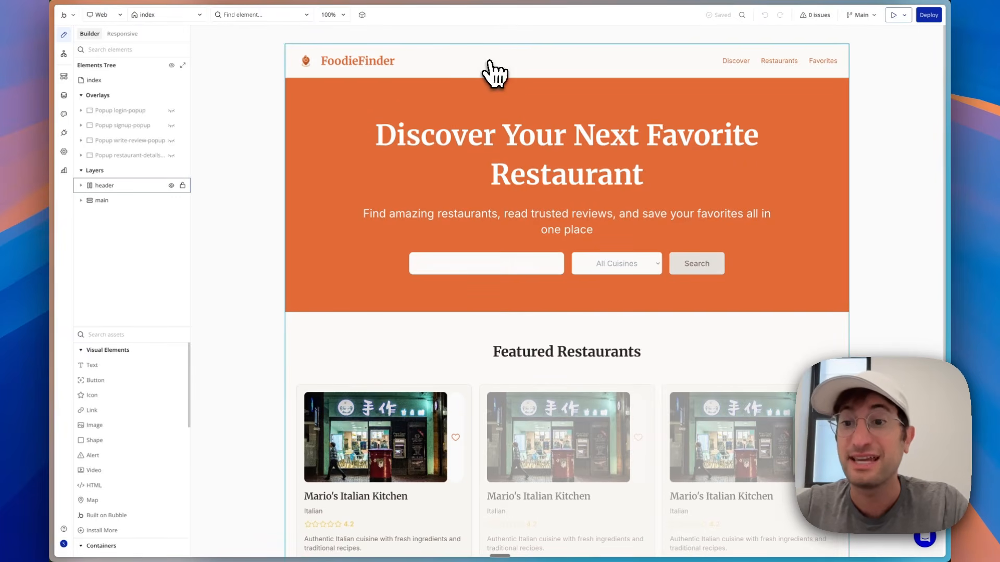
Step: Look over the generated index page and preview its signup and login popups, hiding them again
scroll(503, 73, down, 3)
scroll(503, 73, up, 3)
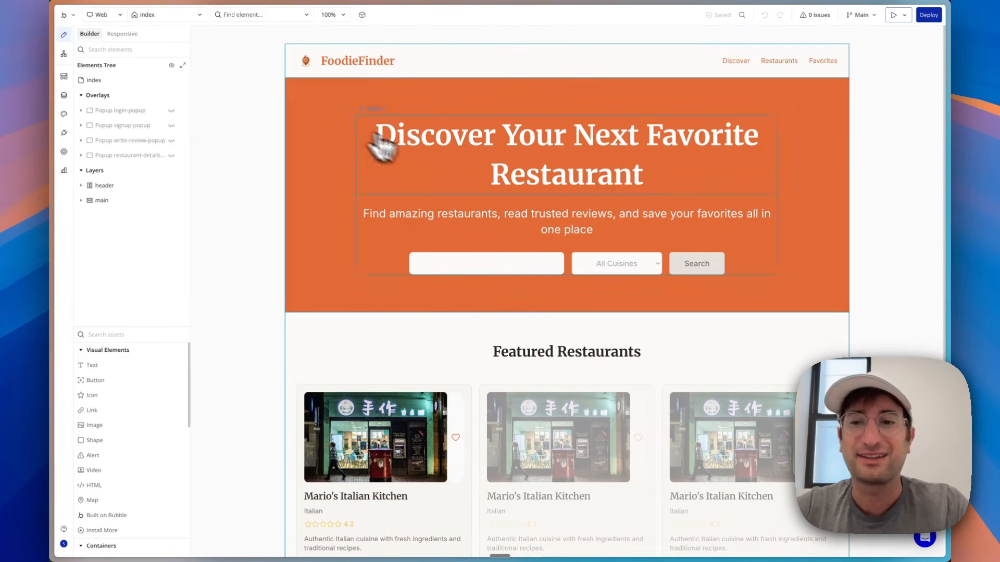
click(171, 110)
click(171, 125)
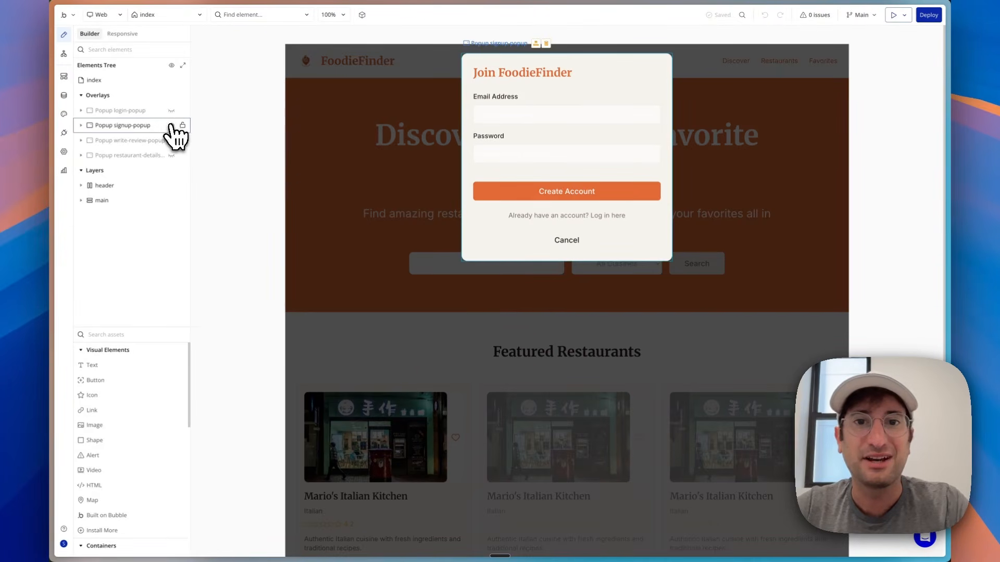
click(165, 108)
click(339, 156)
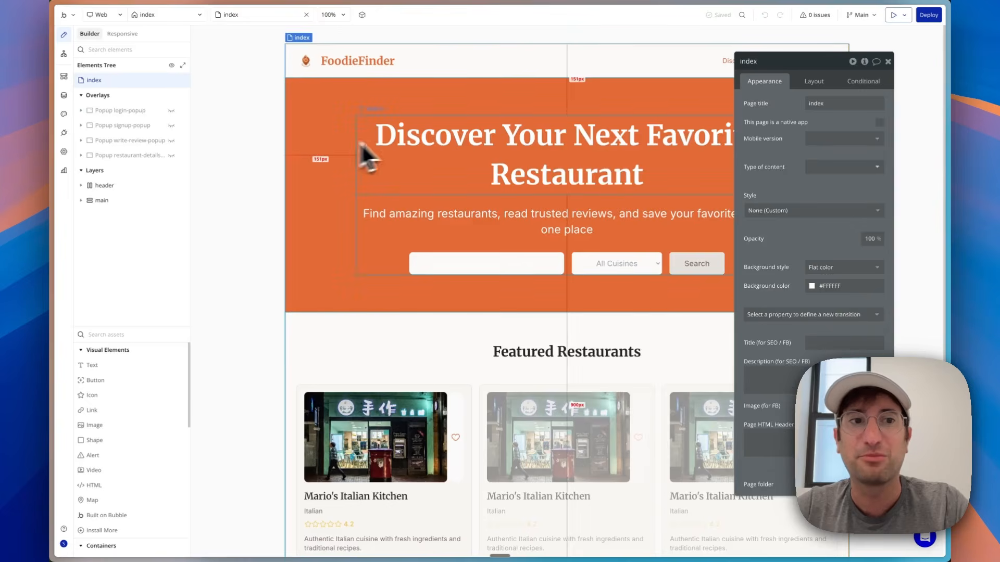
click(171, 111)
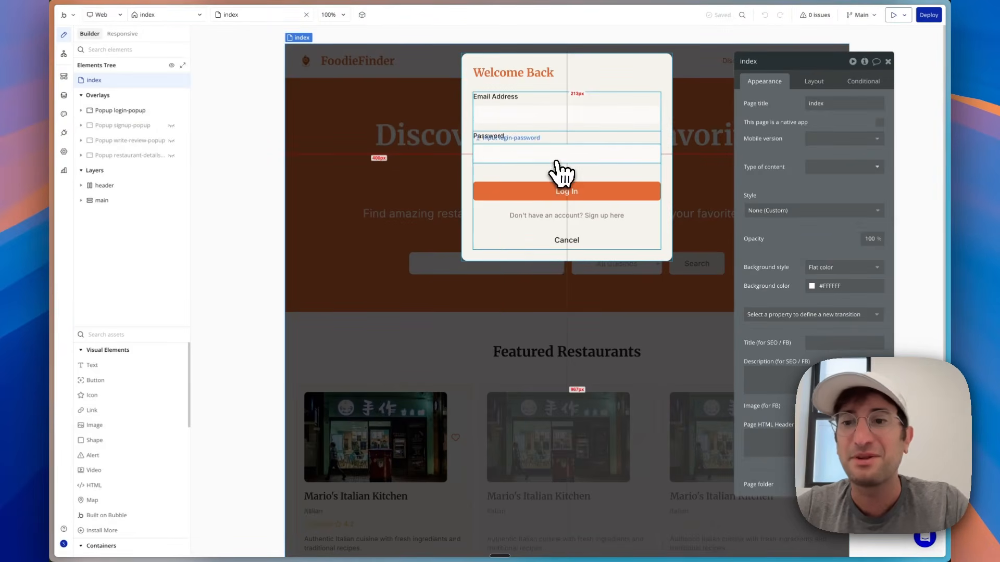
click(717, 105)
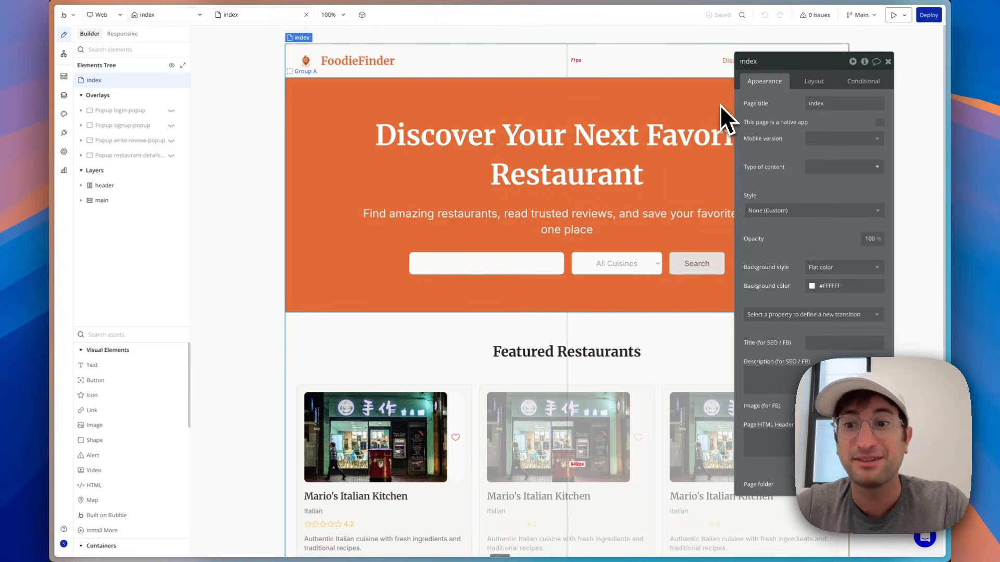
click(888, 62)
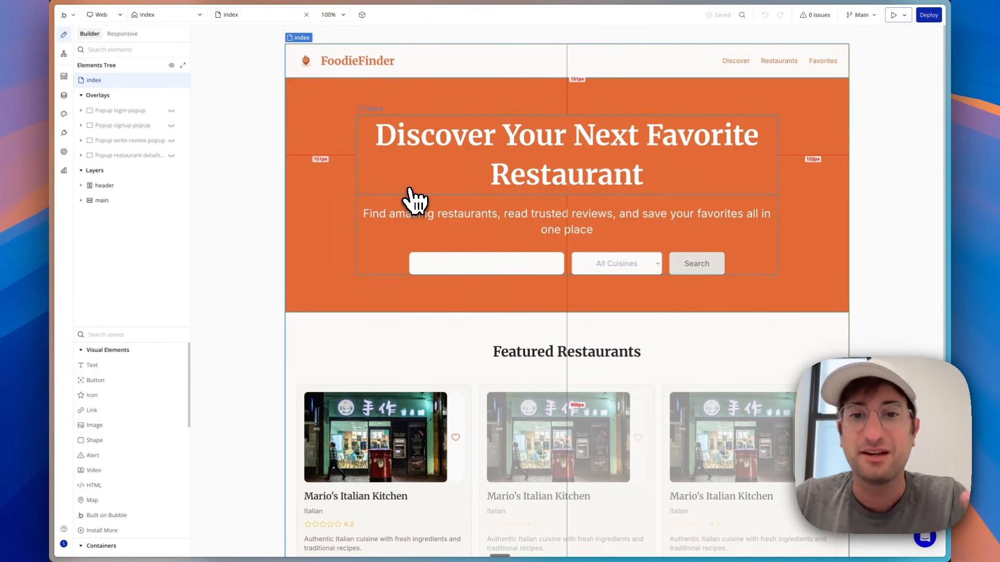
Step: Review the fields of the Restaurant and Review data types in the app's database
click(64, 98)
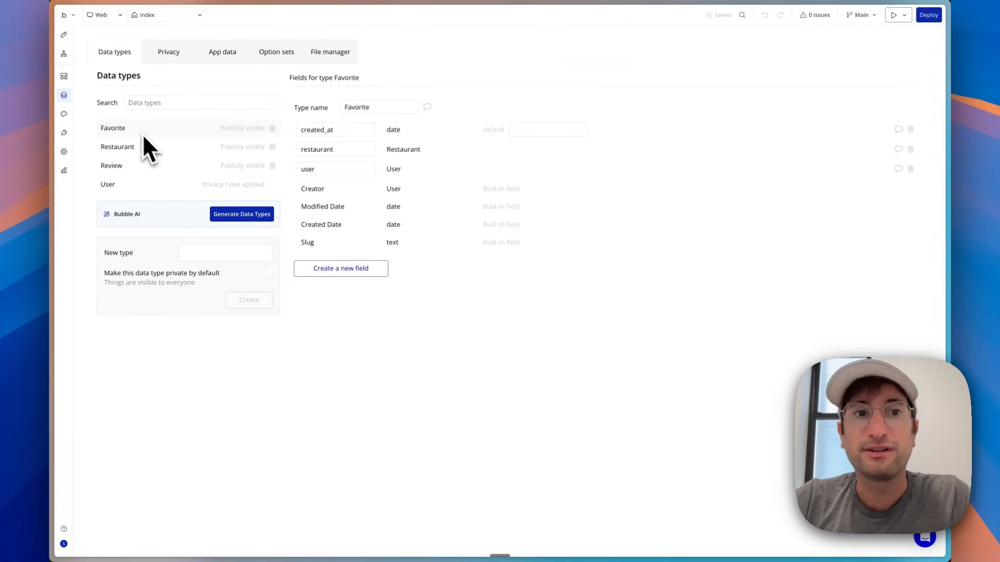
click(151, 147)
click(156, 165)
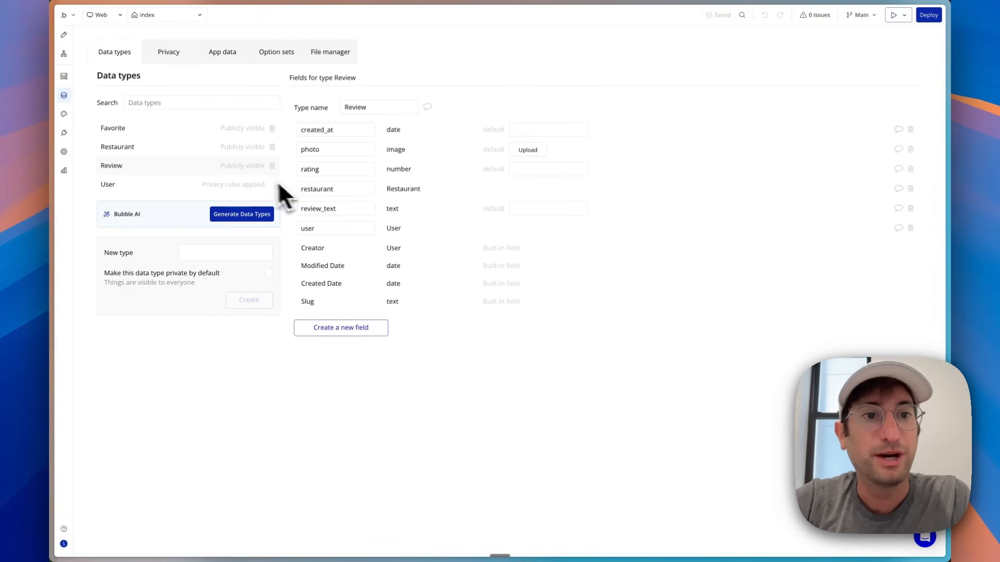
Step: View the AI data type generator and its privacy rules option, then dismiss it without generating anything
click(225, 215)
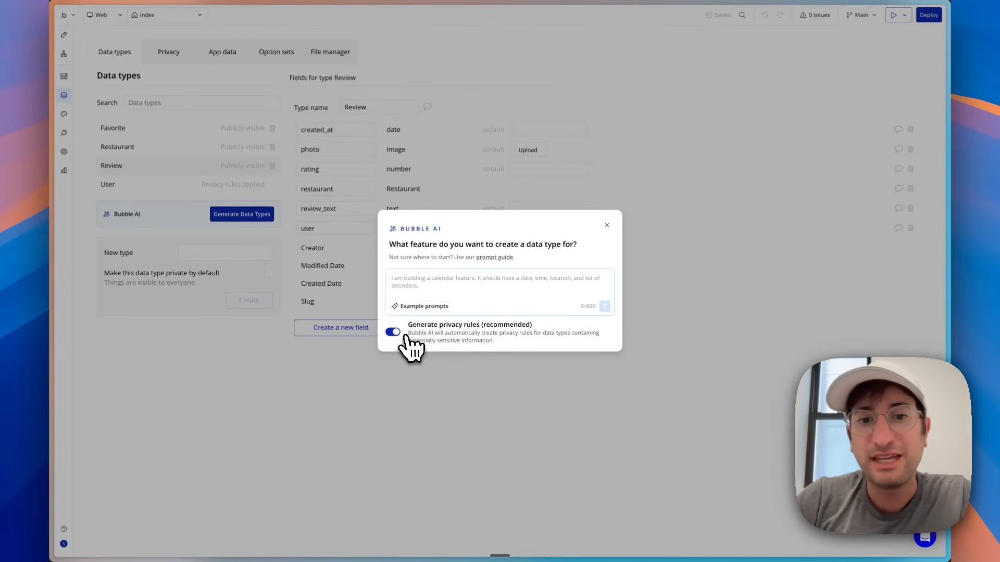
click(393, 331)
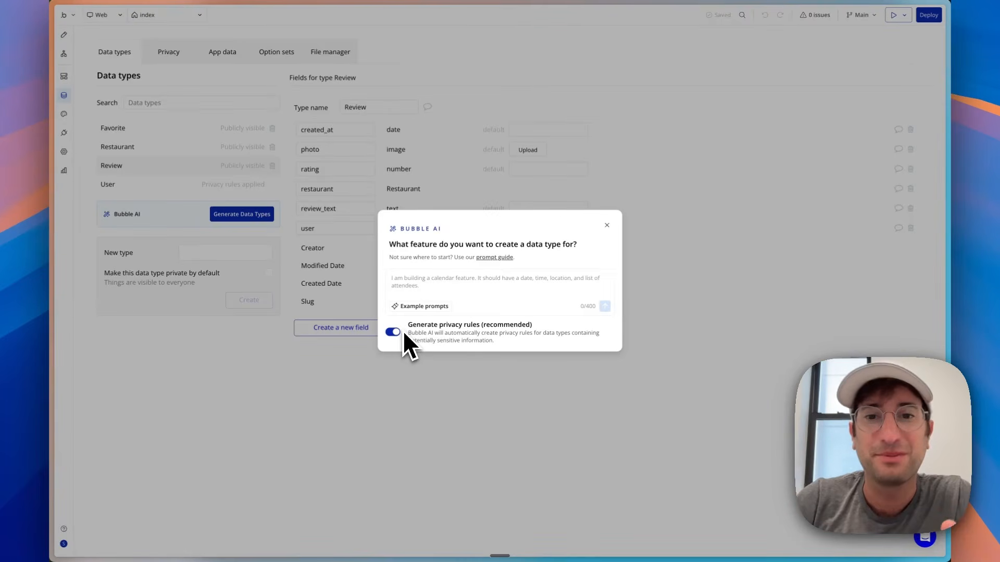
click(607, 225)
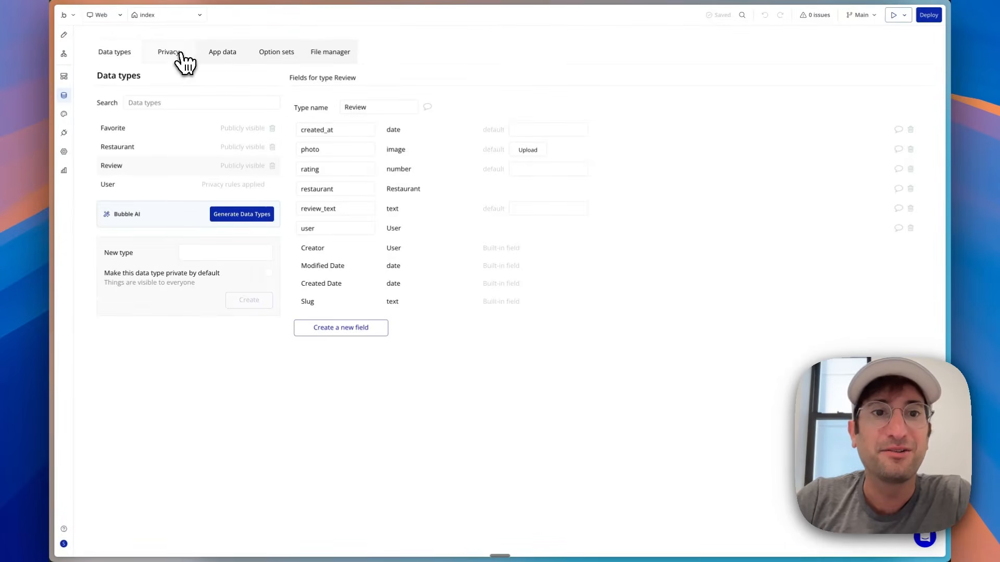
Step: Inspect the privacy rules of the Favorite, Restaurant, Review and User data types
click(176, 54)
click(132, 168)
click(130, 183)
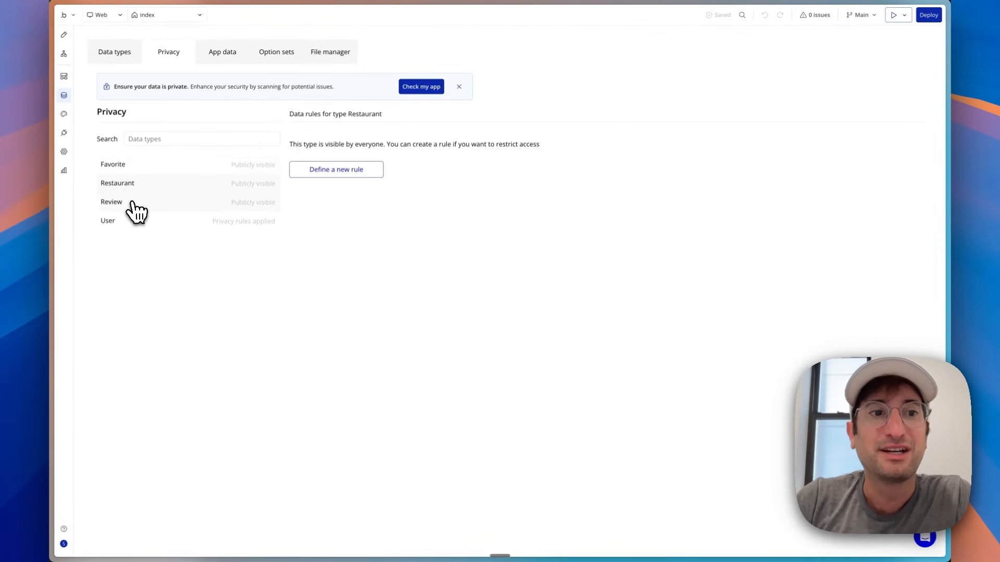
click(131, 202)
click(138, 215)
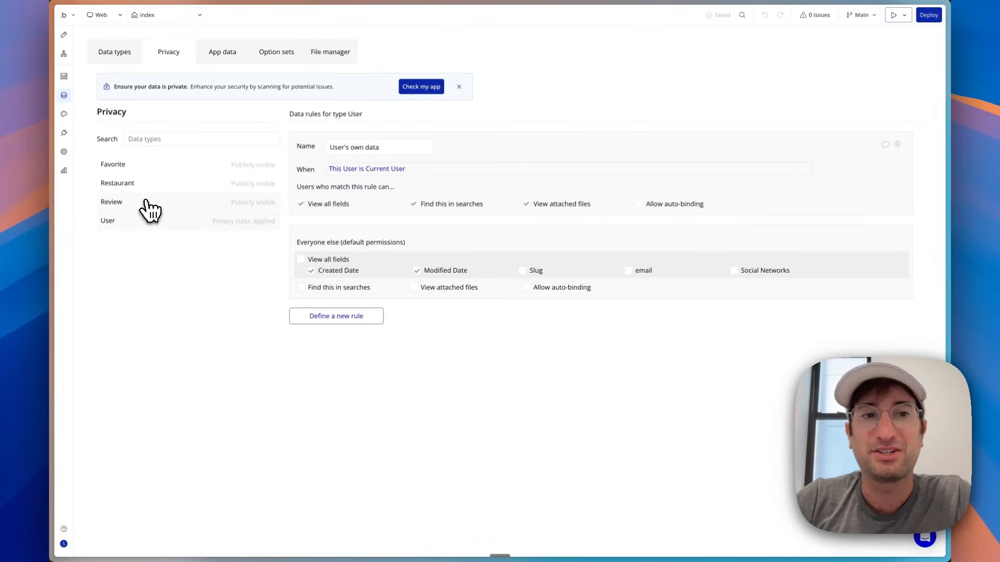
click(143, 204)
click(146, 185)
click(148, 169)
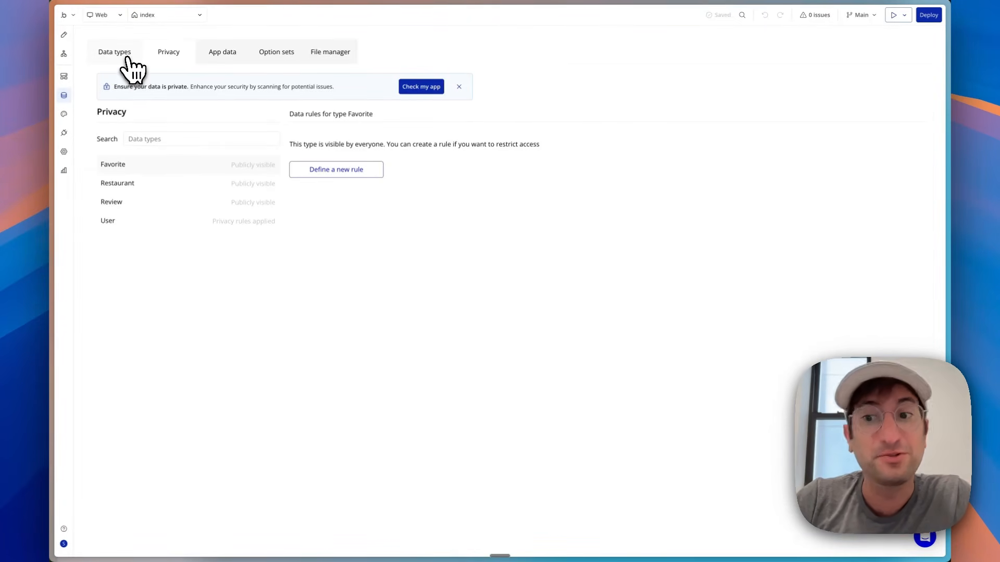
click(130, 67)
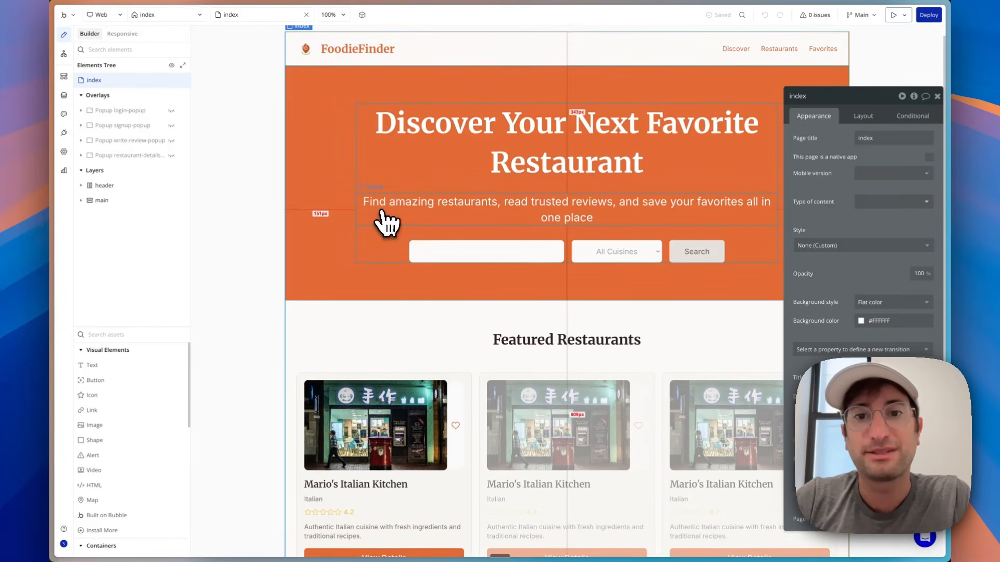
Step: Examine the Search button's click workflow and its display list action, and return to the page design
click(674, 253)
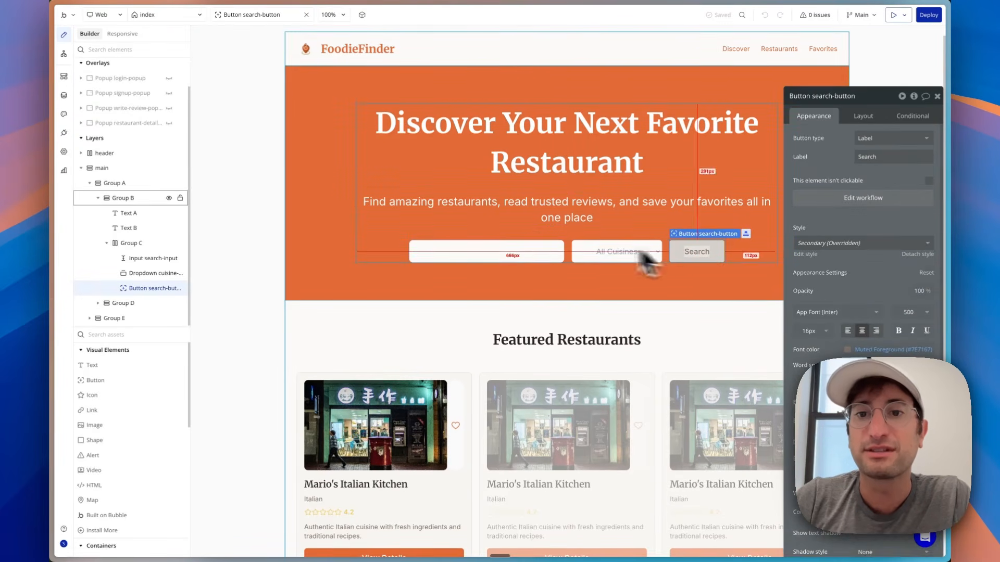
click(823, 201)
drag(817, 98, 493, 182)
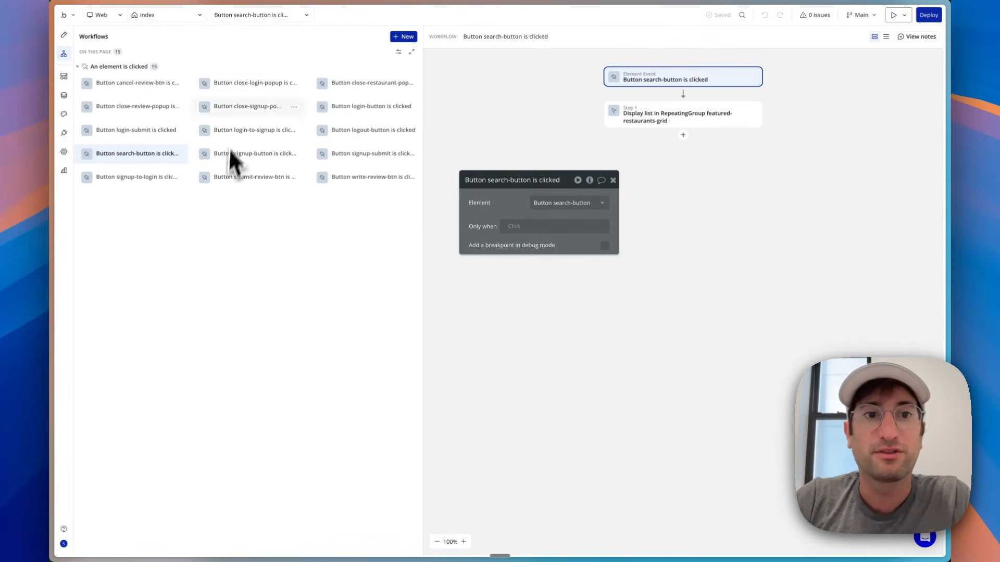
click(667, 117)
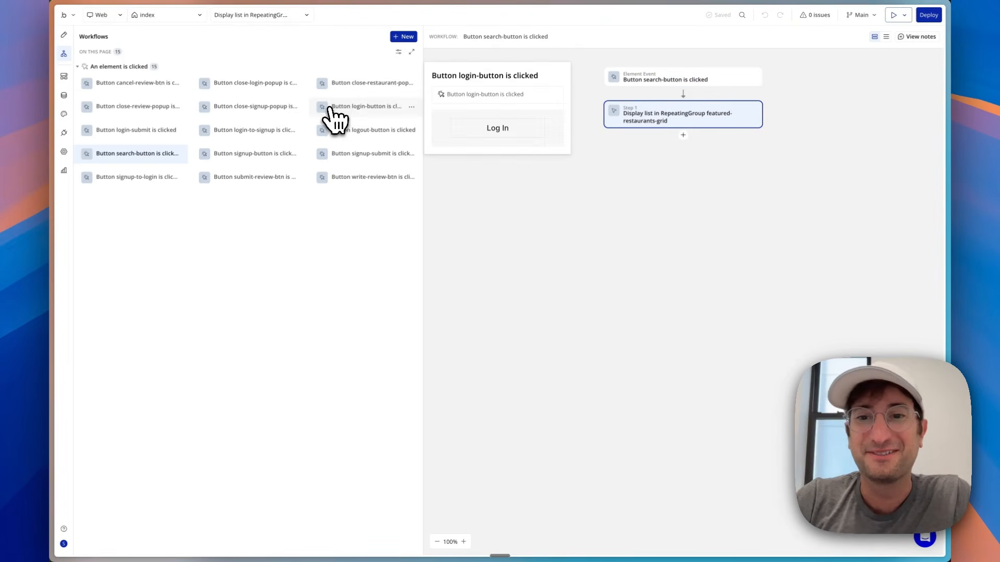
click(64, 35)
click(594, 287)
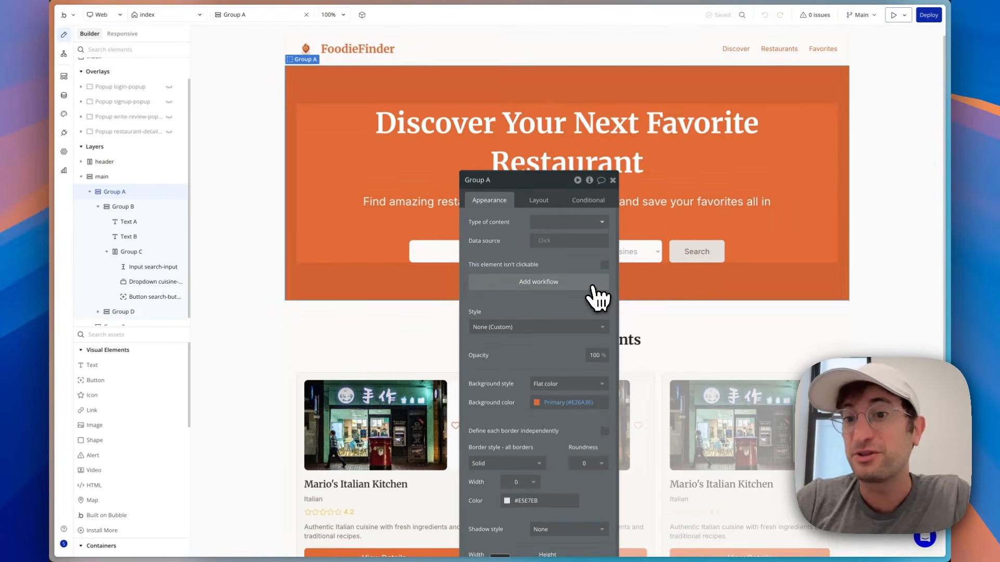
click(613, 180)
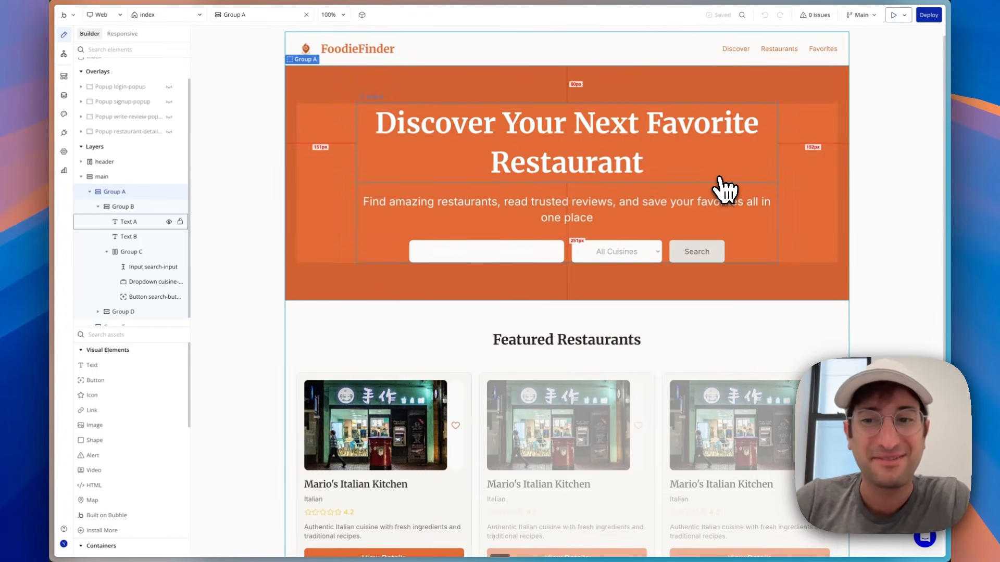
Step: Reopen the workflow attached to the Search button from its properties, and go back to the design view
click(694, 252)
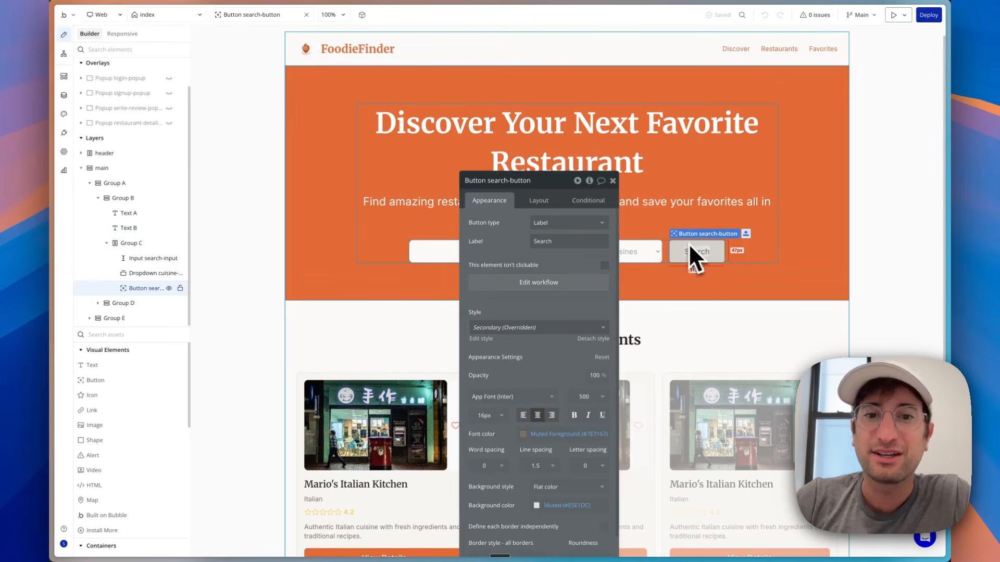
click(590, 292)
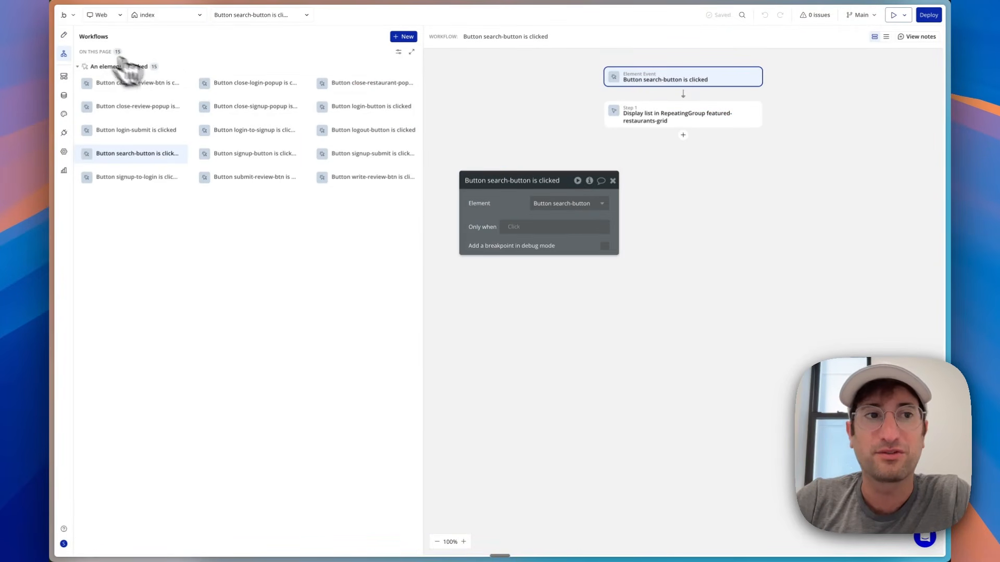
click(64, 35)
click(612, 181)
Step: Check the content type and data source of the Featured Restaurants repeating group
scroll(620, 194, down, 2)
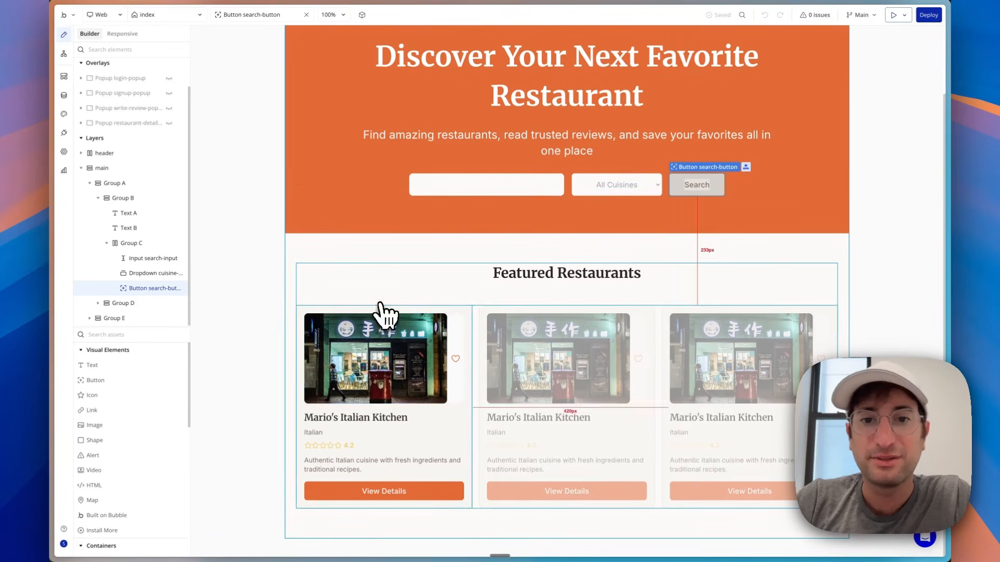
double_click(475, 359)
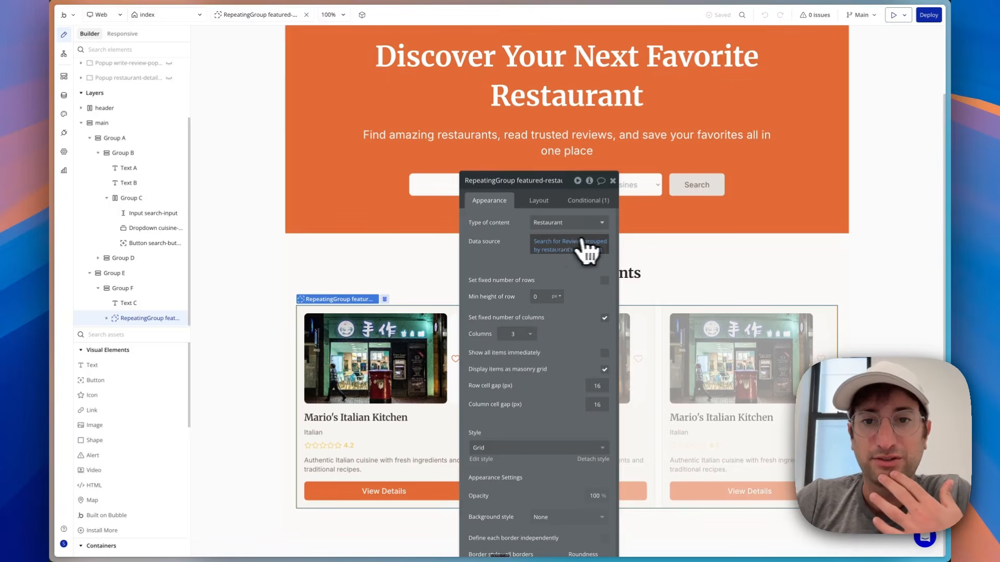
click(612, 180)
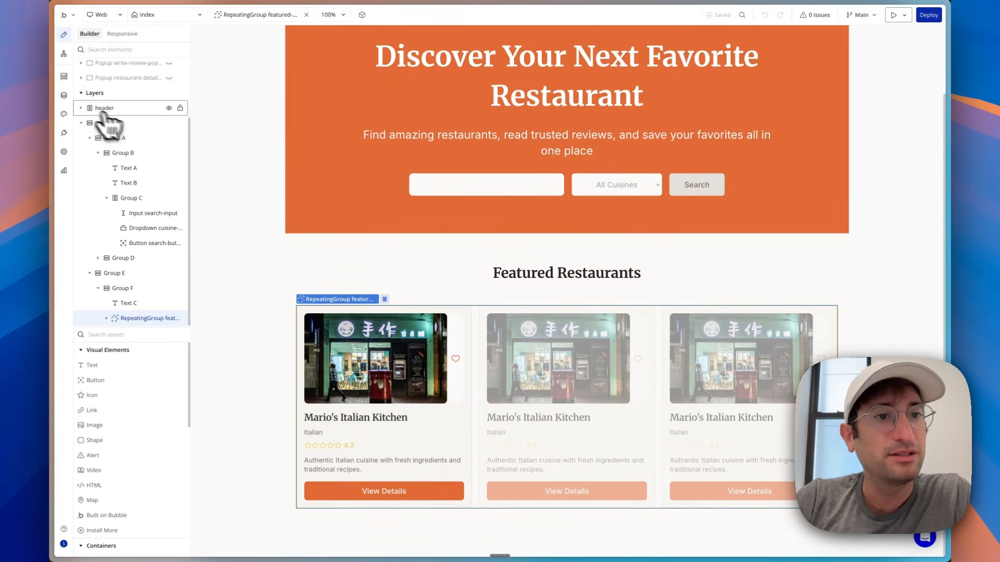
Step: Browse the development app data entries for restaurants, reviews and users, ending on all restaurants
click(64, 96)
click(222, 56)
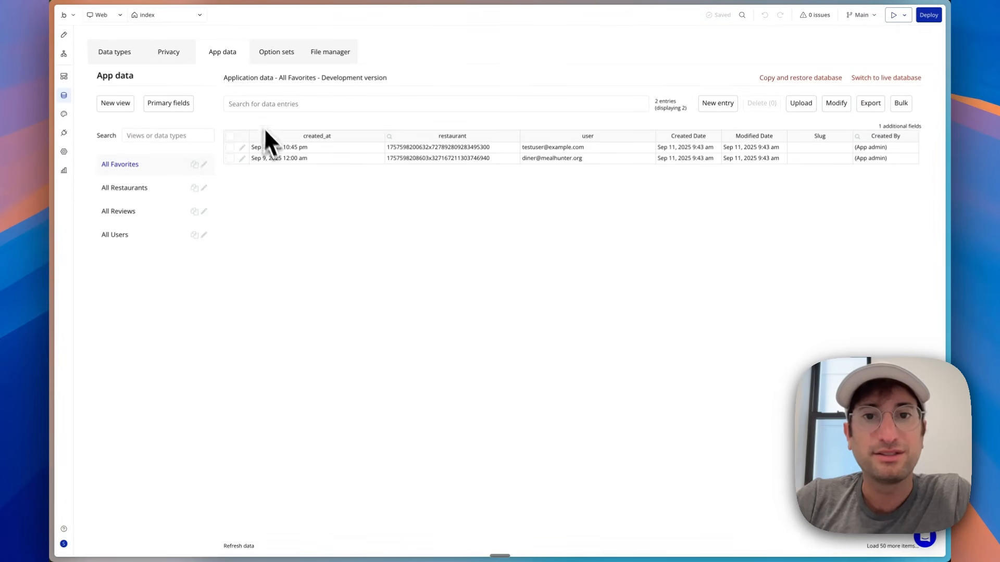
click(128, 189)
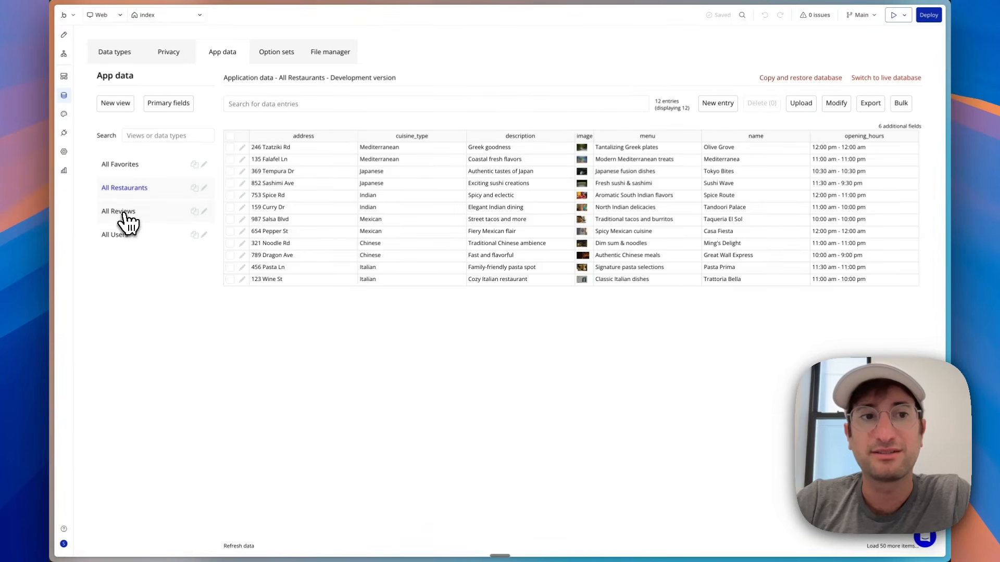
click(124, 213)
click(123, 234)
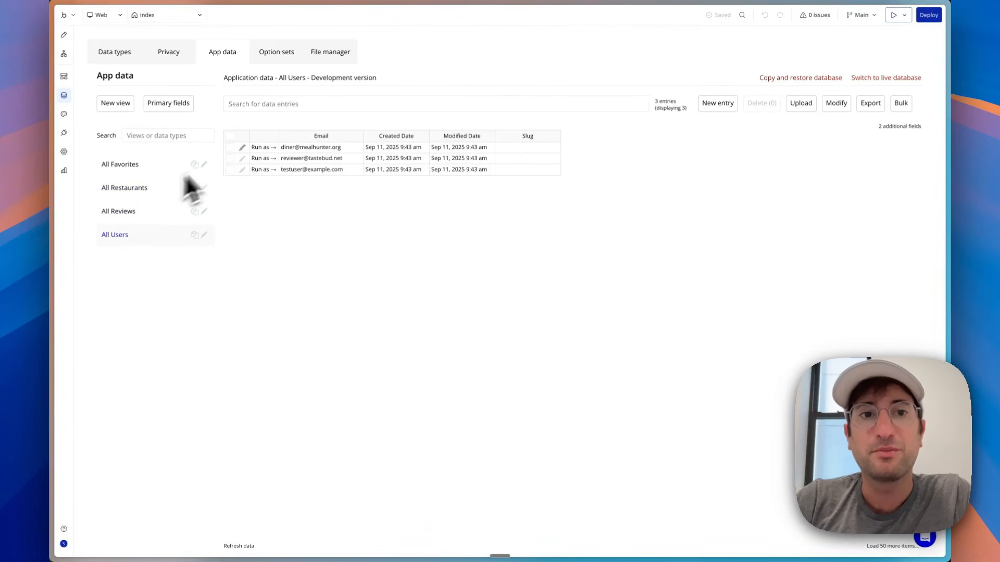
click(134, 188)
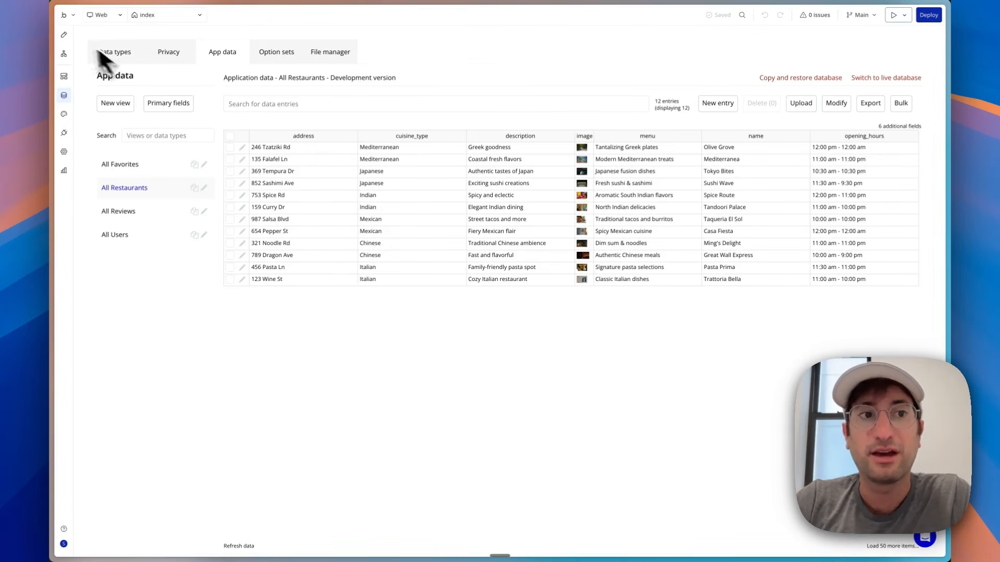
Step: Preview the index page from the page design and examine its Featured Restaurants section
click(64, 35)
click(904, 15)
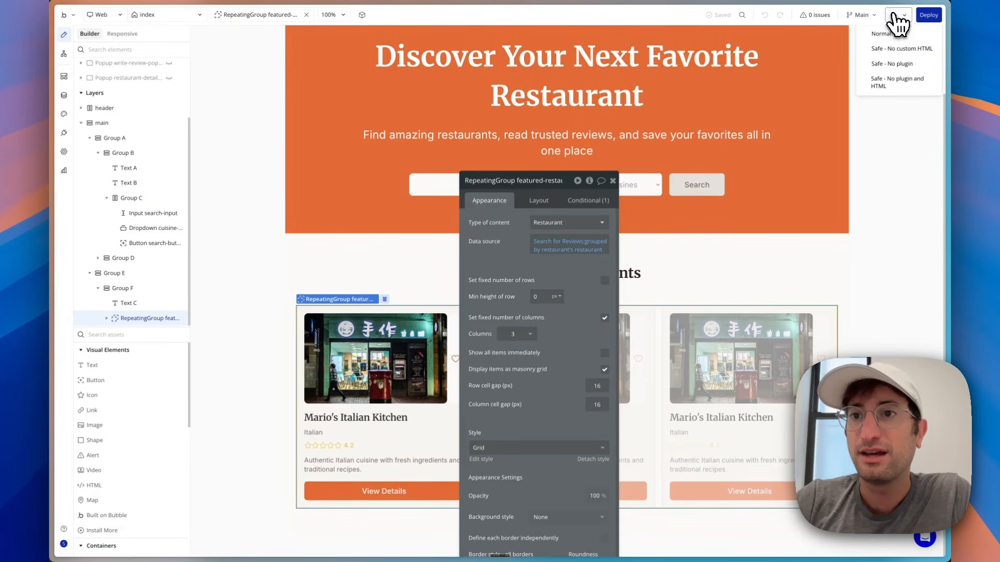
click(894, 18)
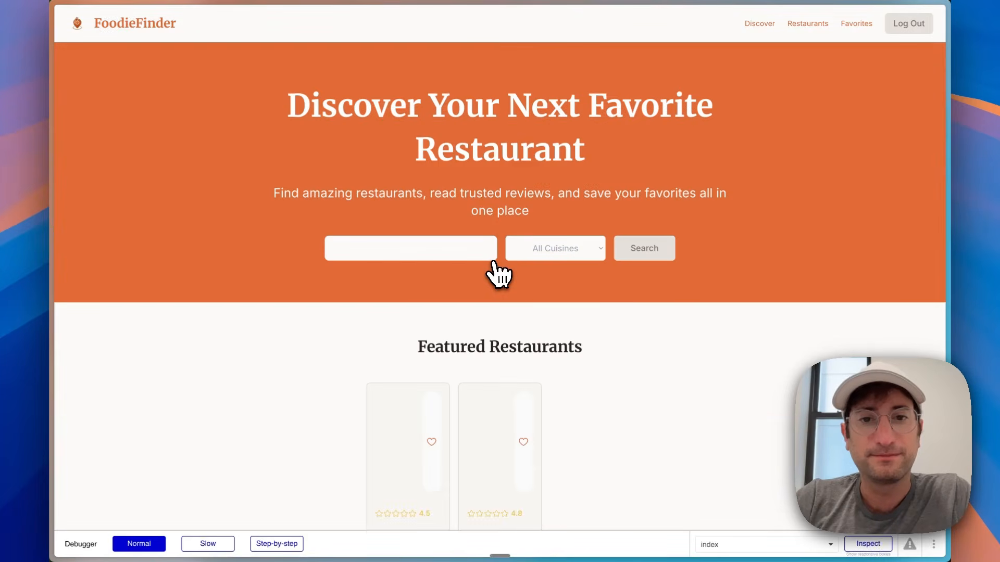
scroll(515, 242, down, 2)
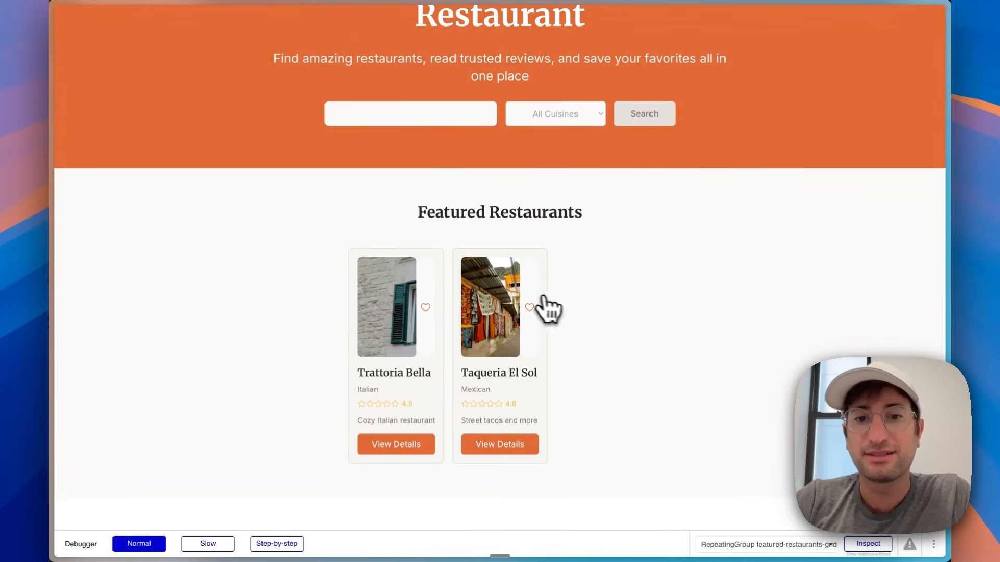
scroll(563, 313, down, 3)
scroll(552, 312, up, 5)
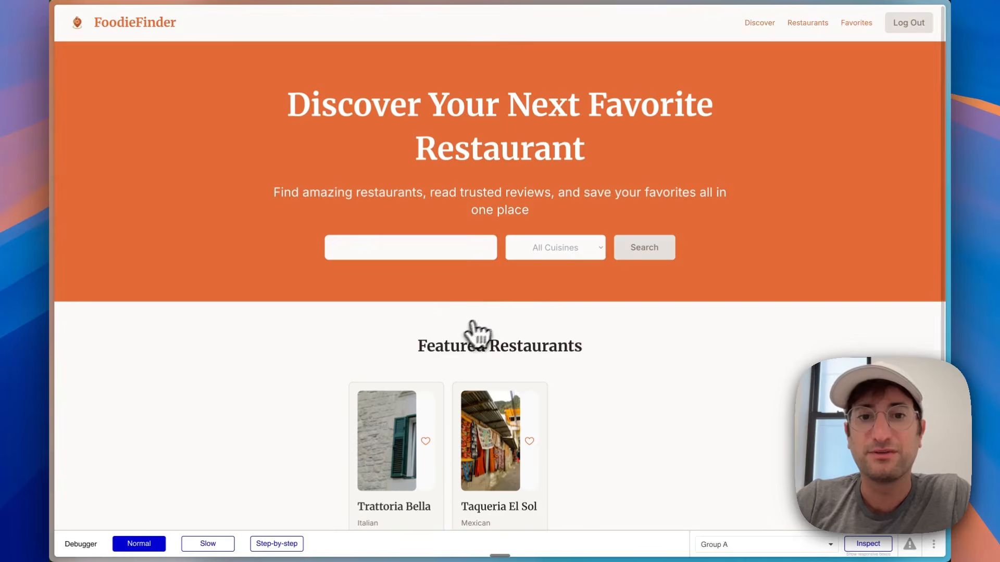
scroll(472, 383, down, 2)
Step: Search the previewed app for restaurants with the text "Taqueria" across all cuisines
click(415, 140)
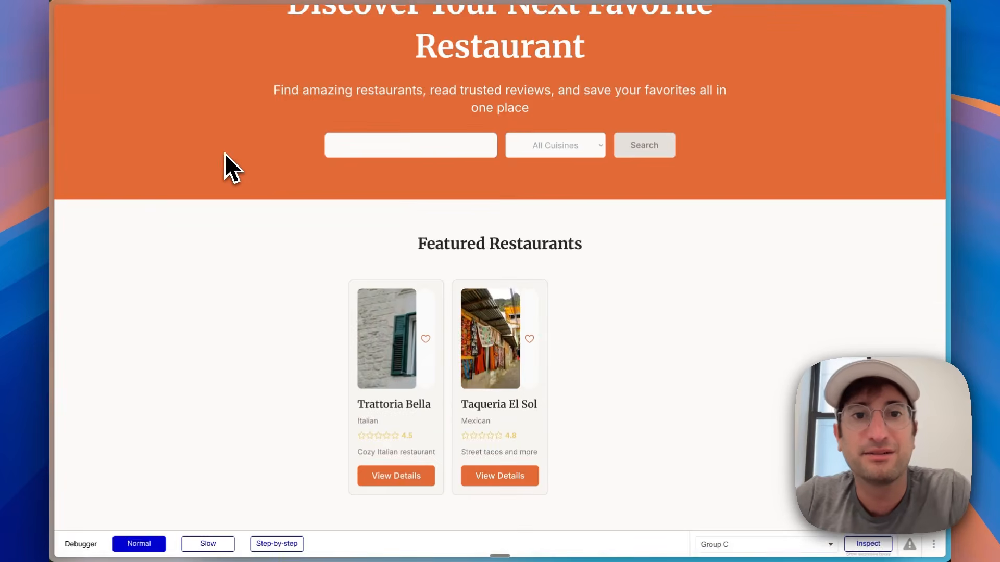
click(854, 140)
click(555, 132)
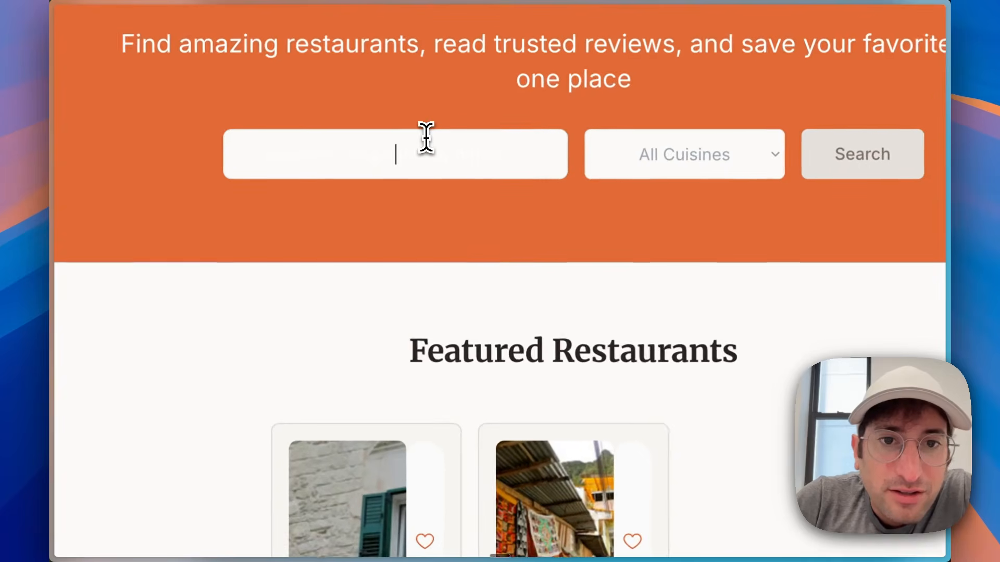
click(436, 139)
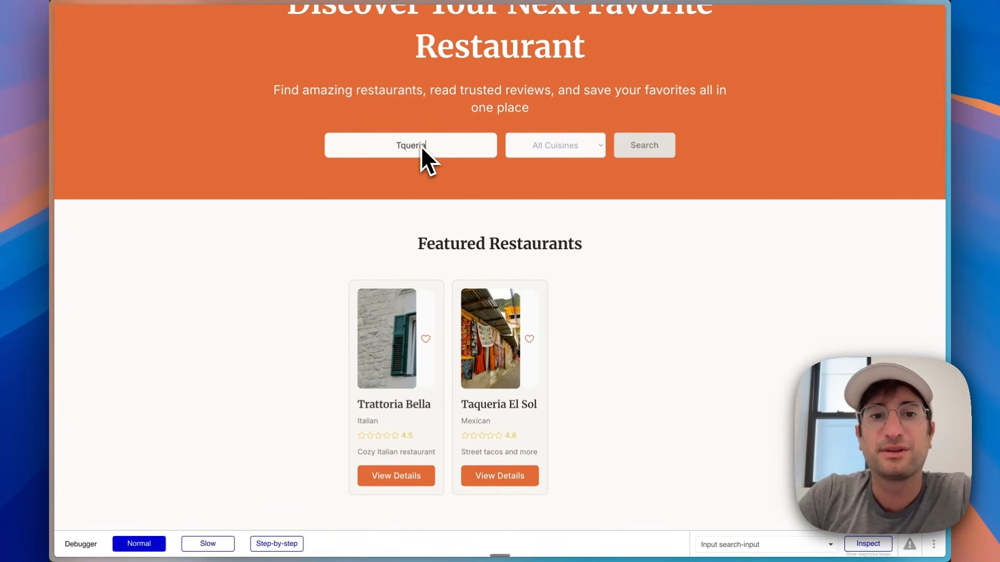
text(Taqueria)
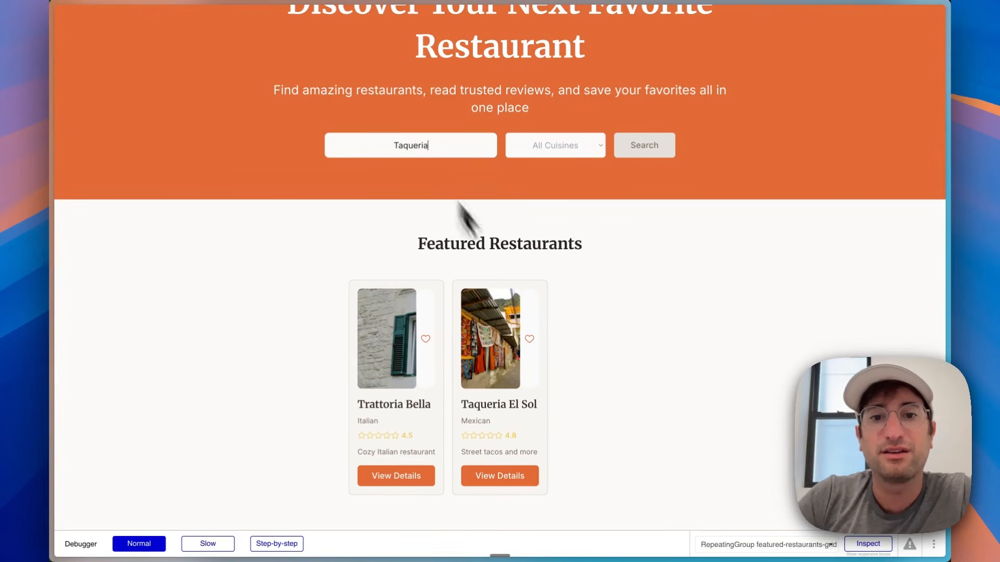
click(646, 151)
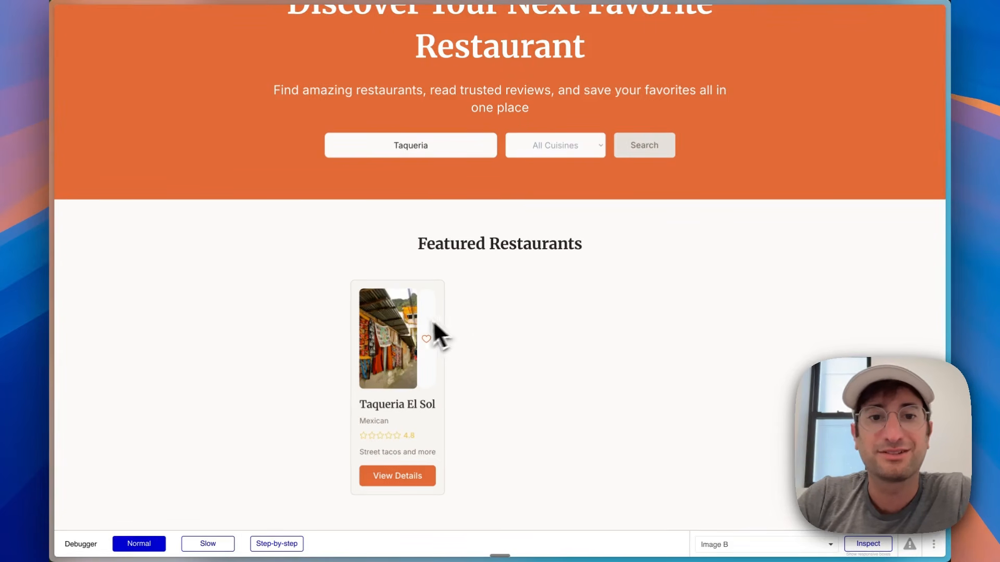
Step: Clear the search text and search the restaurants by the Mexican cuisine
double_click(415, 144)
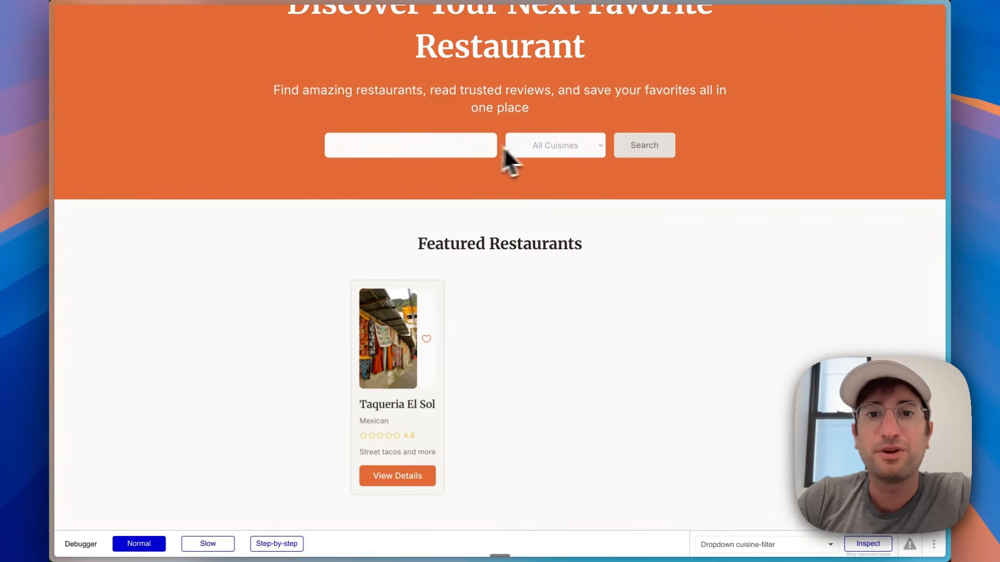
click(541, 149)
click(544, 185)
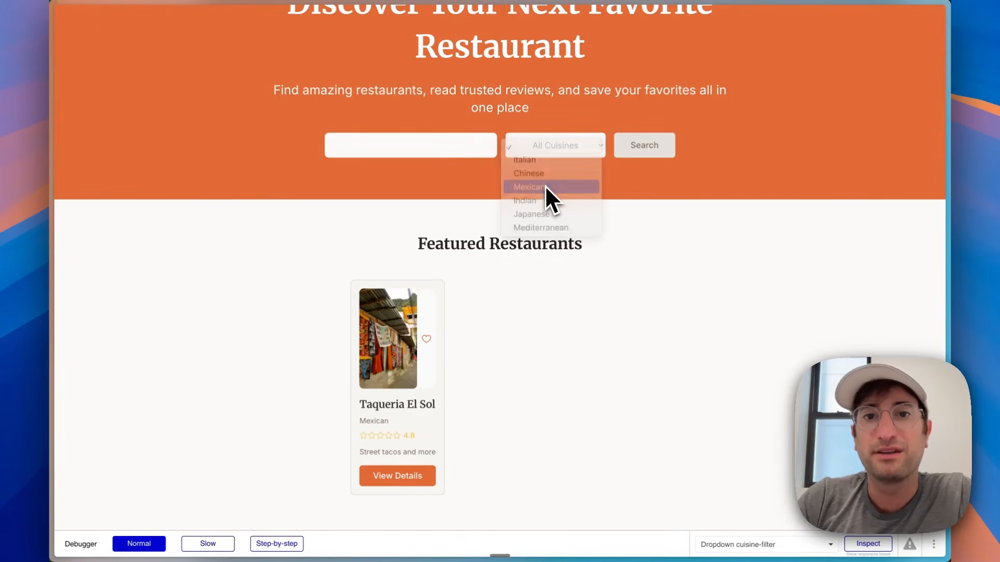
click(644, 147)
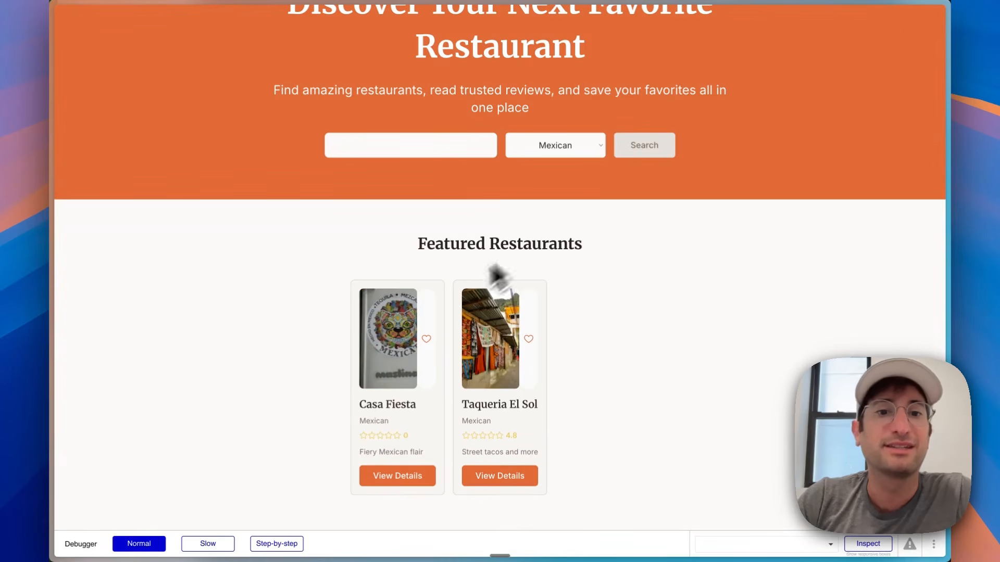
Step: Switch the cuisine filter to Japanese and search the restaurants again
scroll(469, 292, down, 2)
click(552, 100)
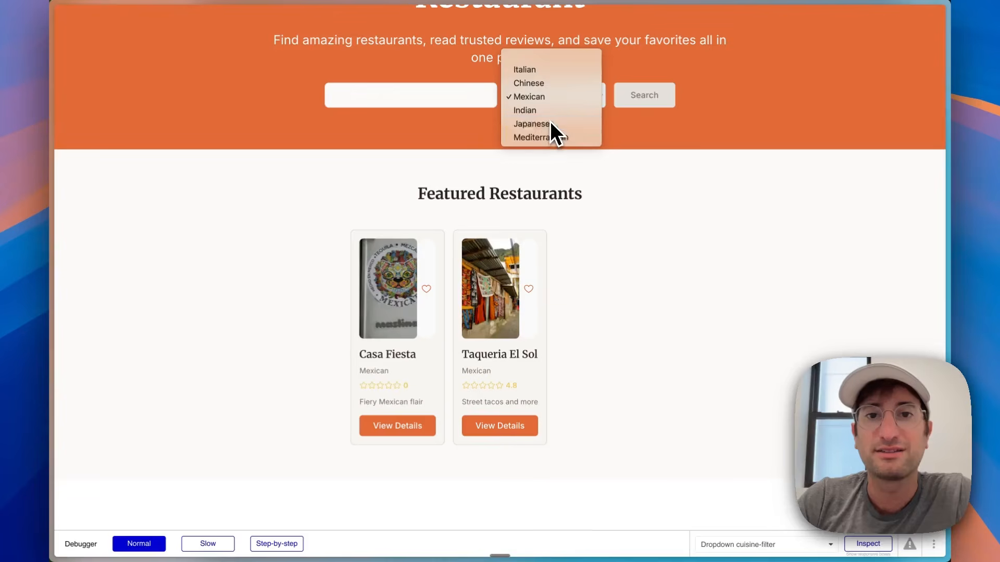
click(553, 123)
click(643, 104)
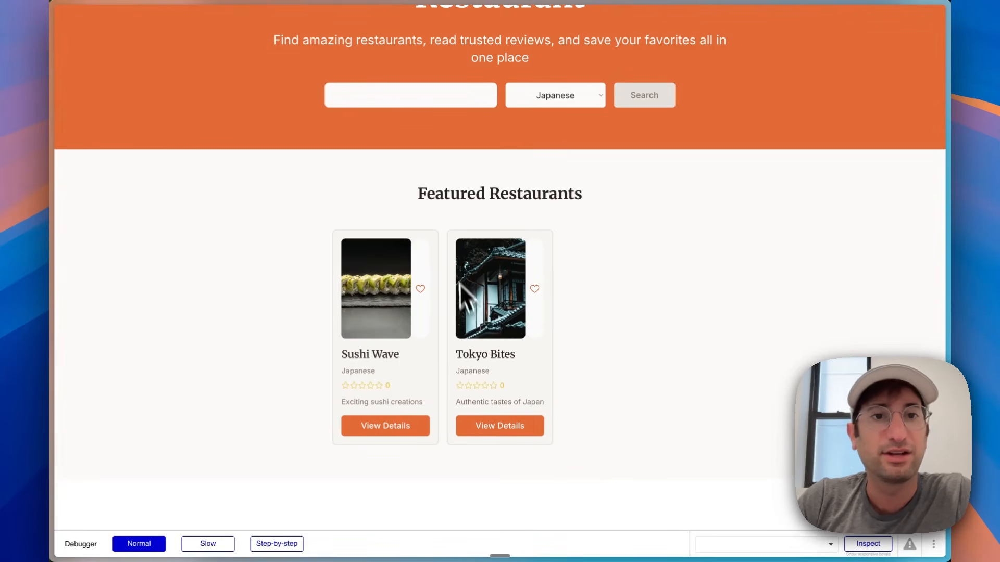
Step: Switch back to the Bubble editor, add a click workflow to the restaurant card's View Details button, and return to the page design
key(ctrl+Tab)
click(421, 492)
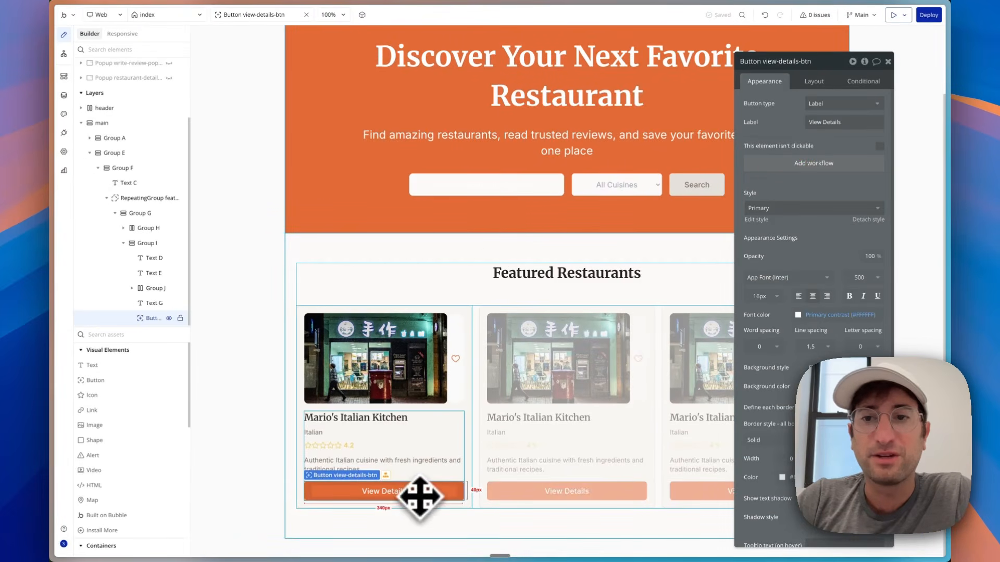
click(801, 164)
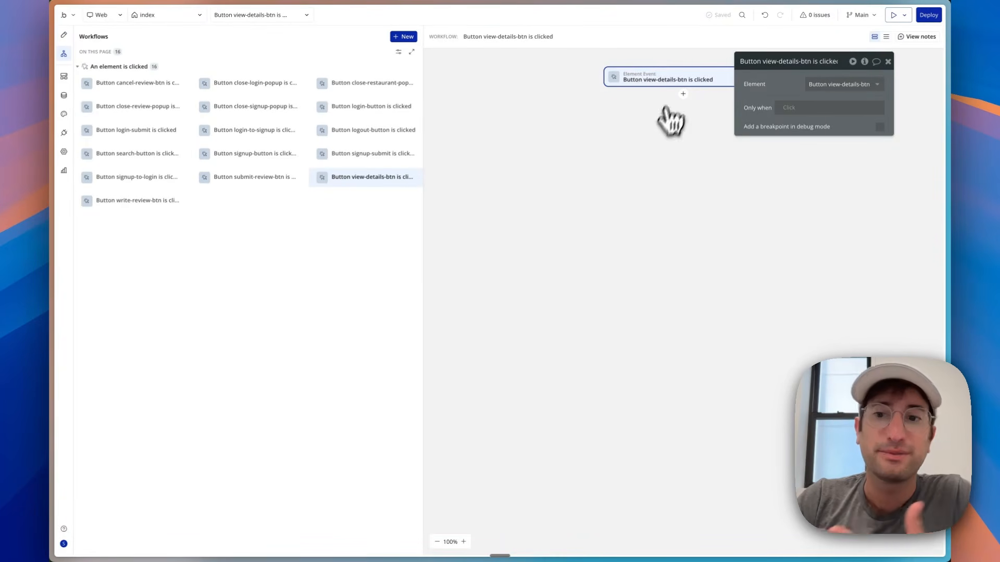
click(156, 16)
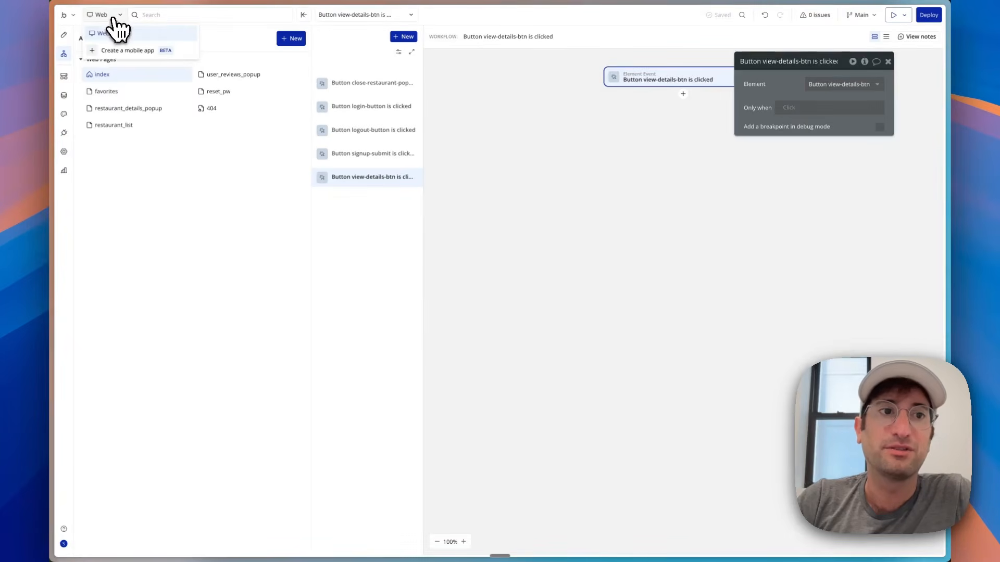
click(63, 35)
click(402, 462)
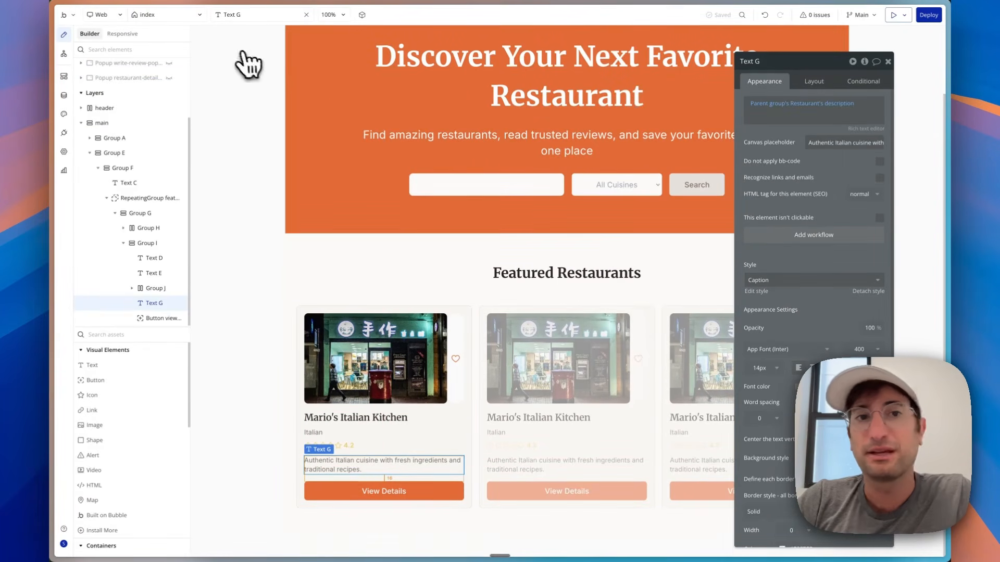
Step: View the favorites page, and check the restaurant_details_popup page with its header layer expanded
click(186, 16)
click(147, 92)
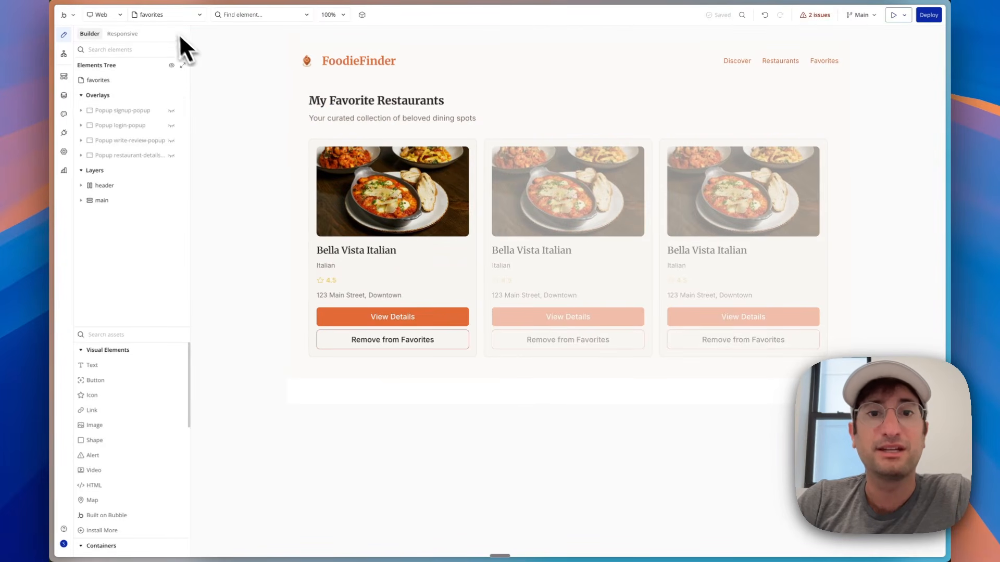
click(166, 16)
click(145, 112)
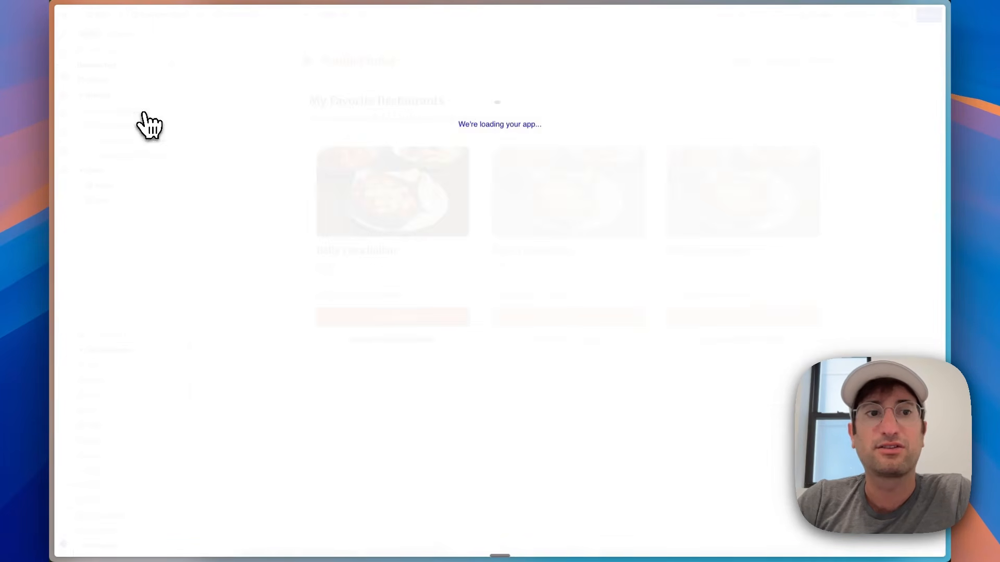
click(182, 16)
click(365, 111)
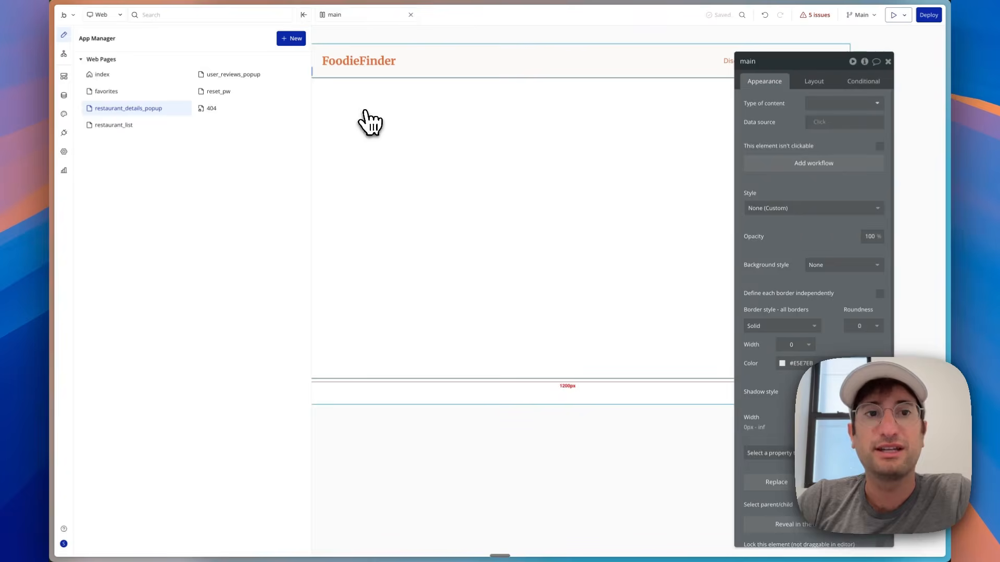
click(82, 188)
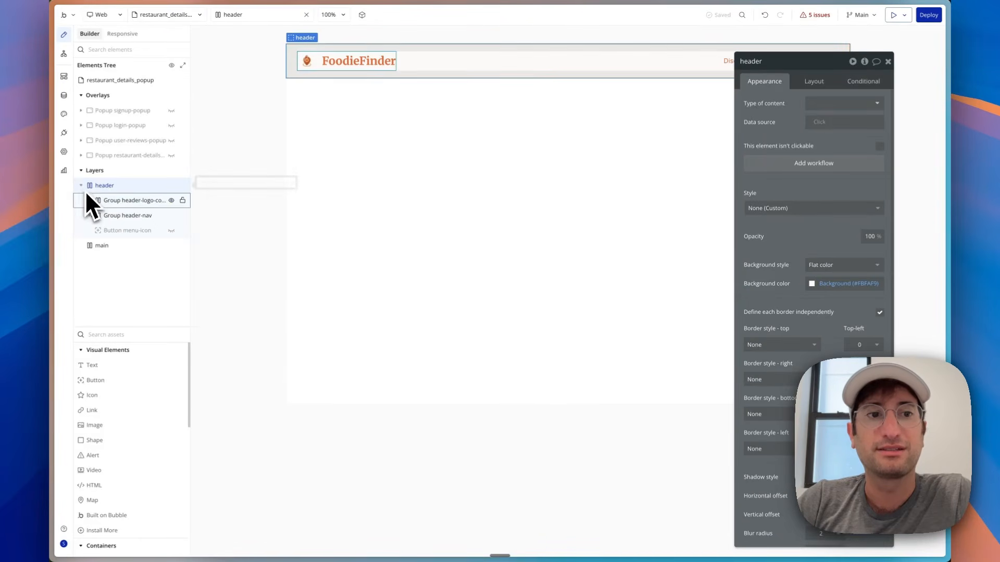
Step: View the restaurant_list page, and reveal the hidden user-reviews-popup group on the user_reviews_popup page
click(185, 16)
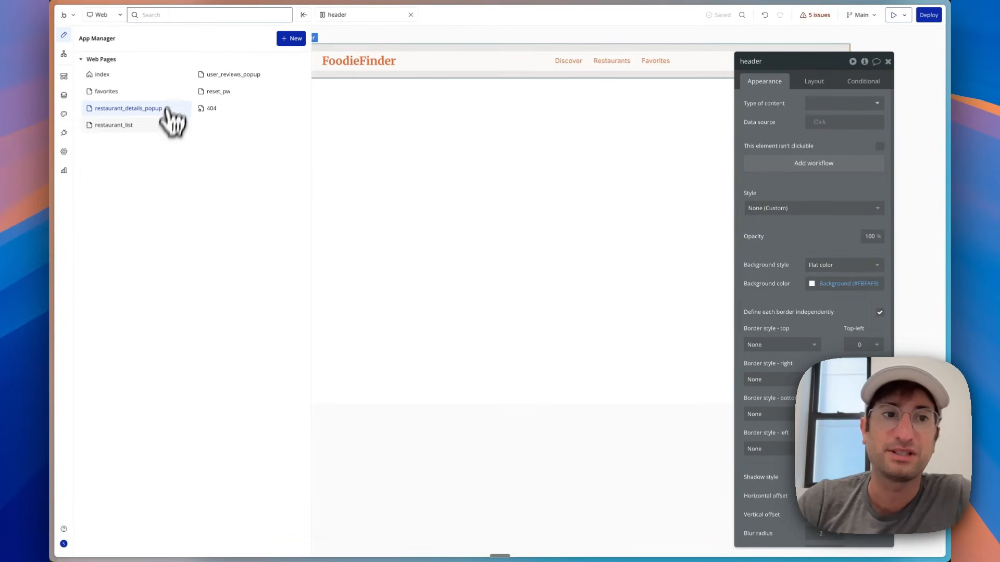
click(161, 125)
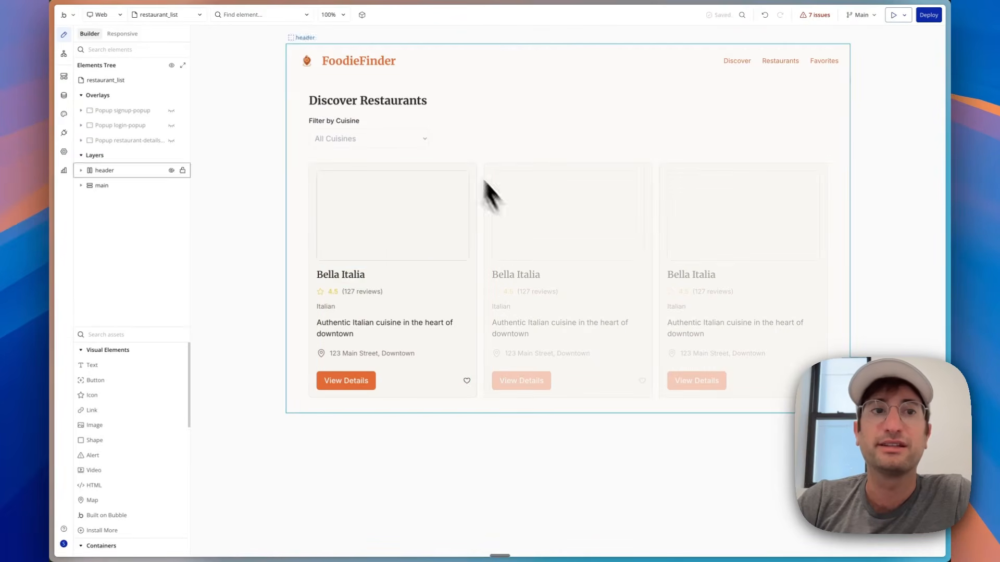
click(185, 15)
click(243, 76)
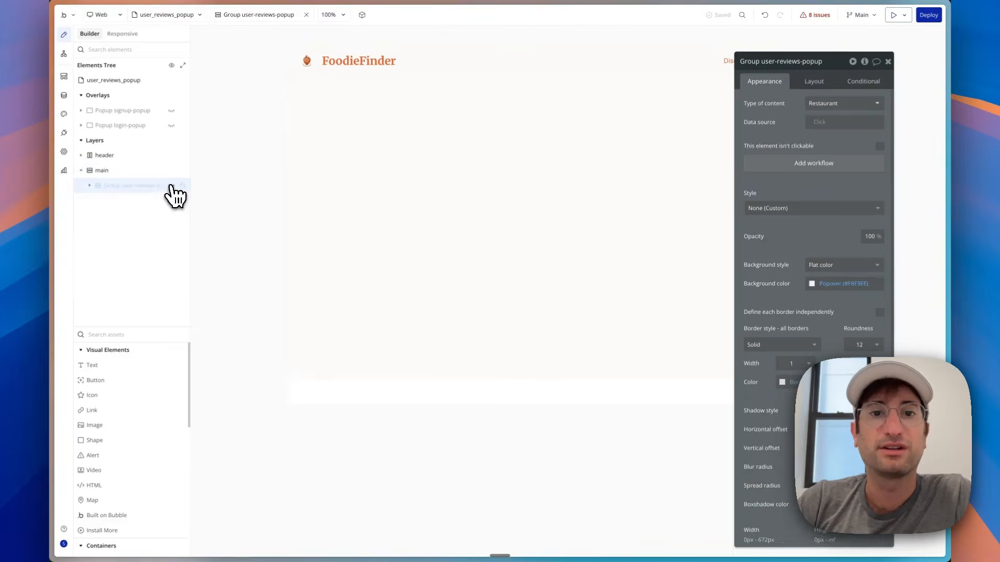
click(172, 185)
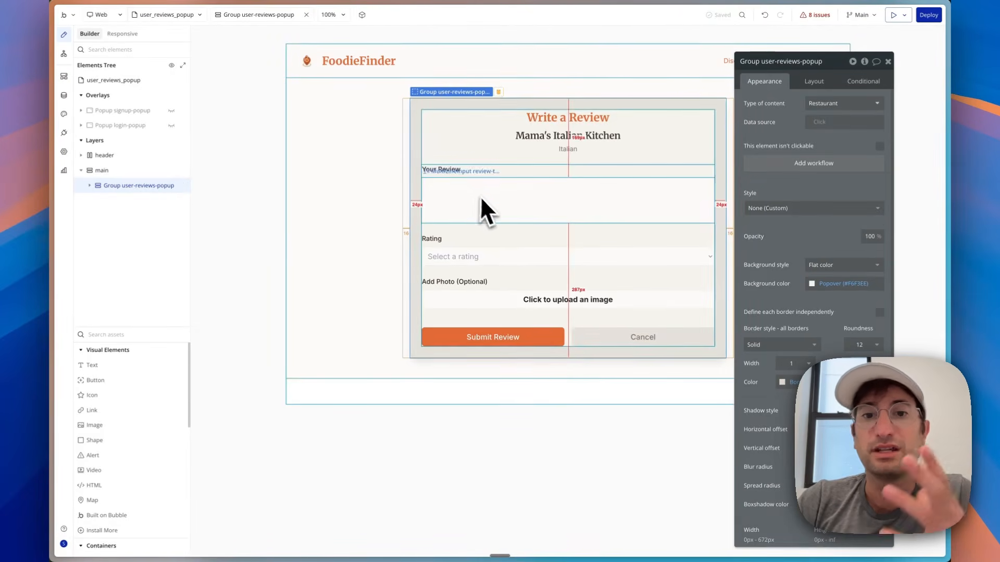
Step: Examine the Submit Review button's click workflow and the fields set by its Create a new Review action
click(258, 15)
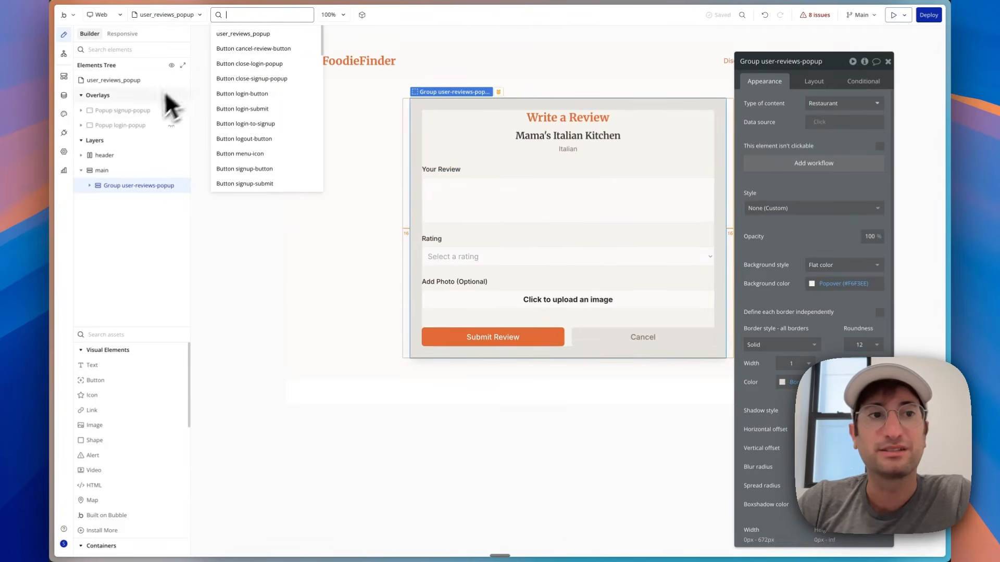
click(63, 54)
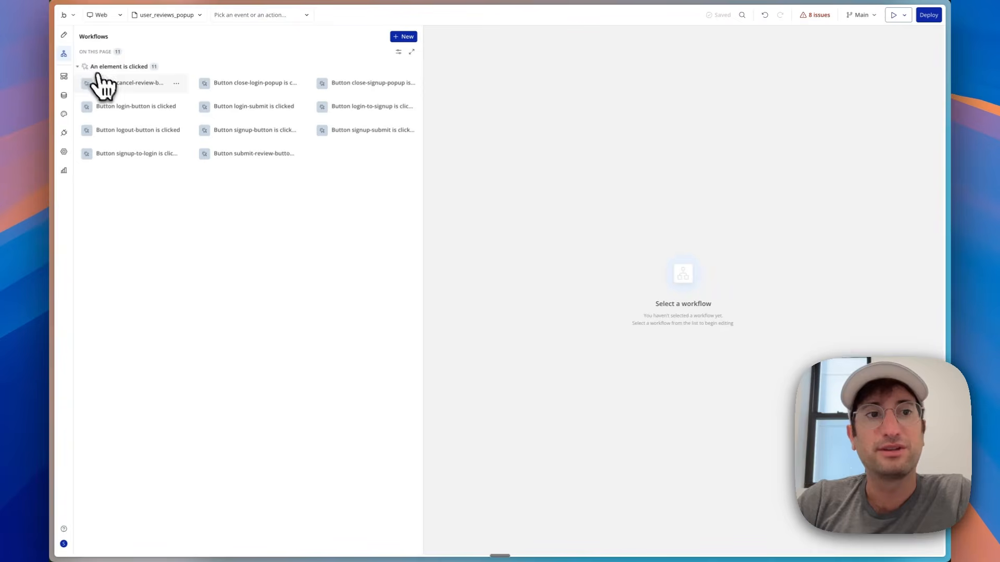
click(63, 34)
click(813, 163)
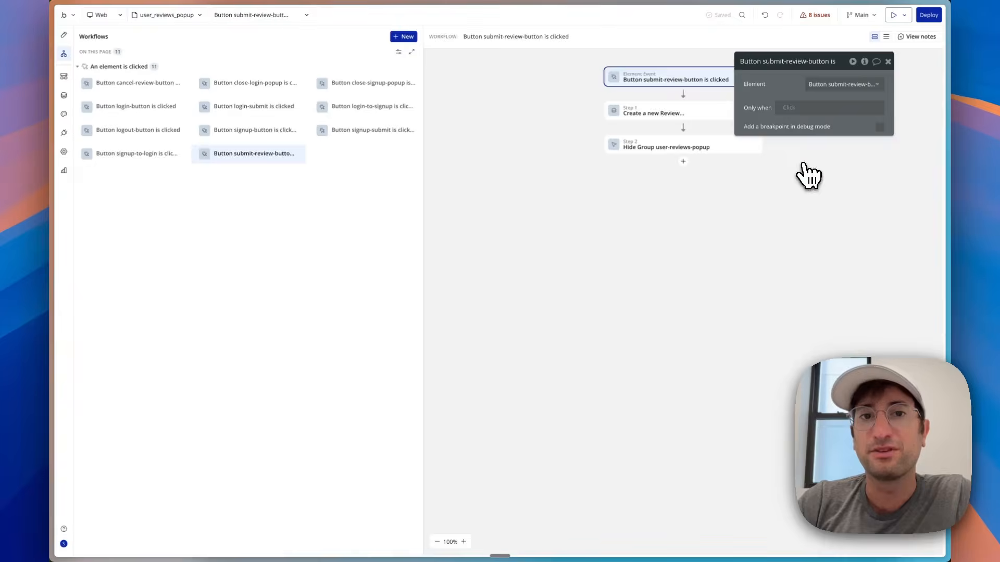
click(661, 115)
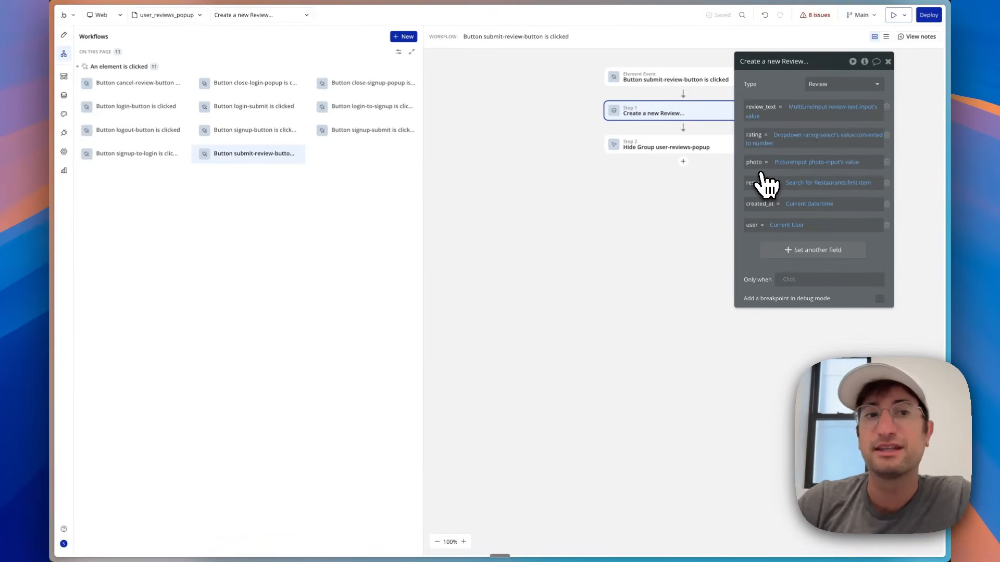
Step: Return to the index page design and select the View Details button in the first restaurant card
click(64, 35)
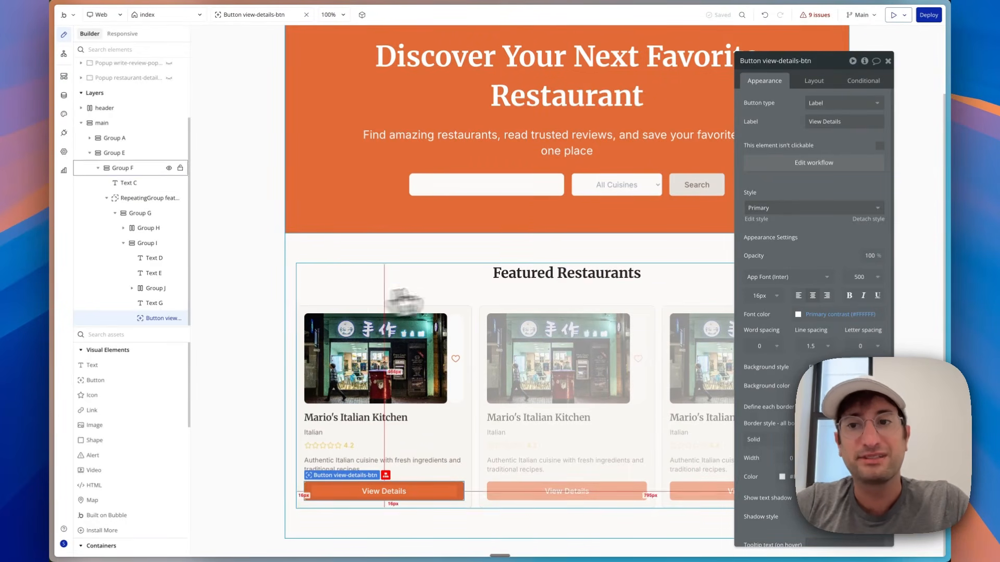
click(322, 507)
click(344, 498)
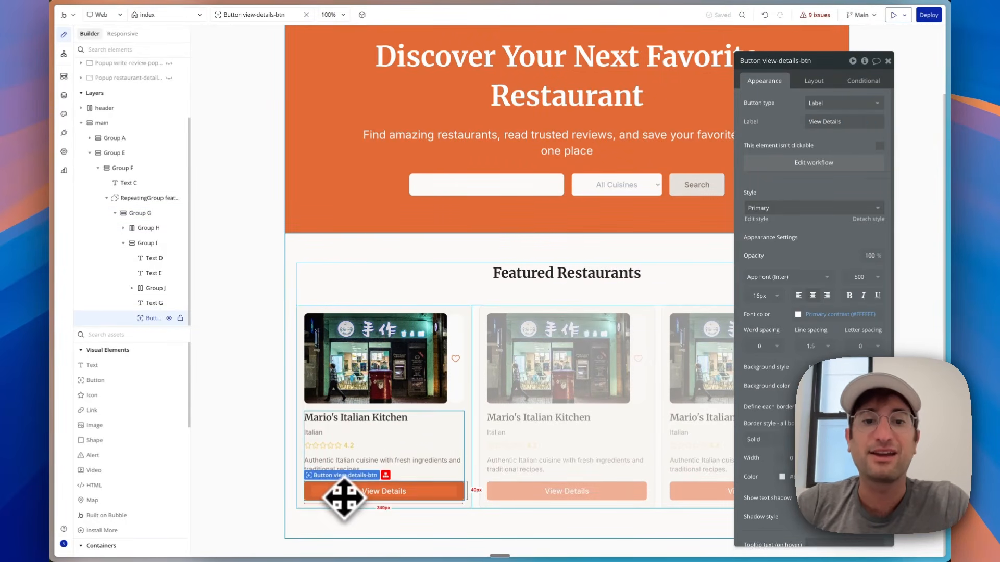